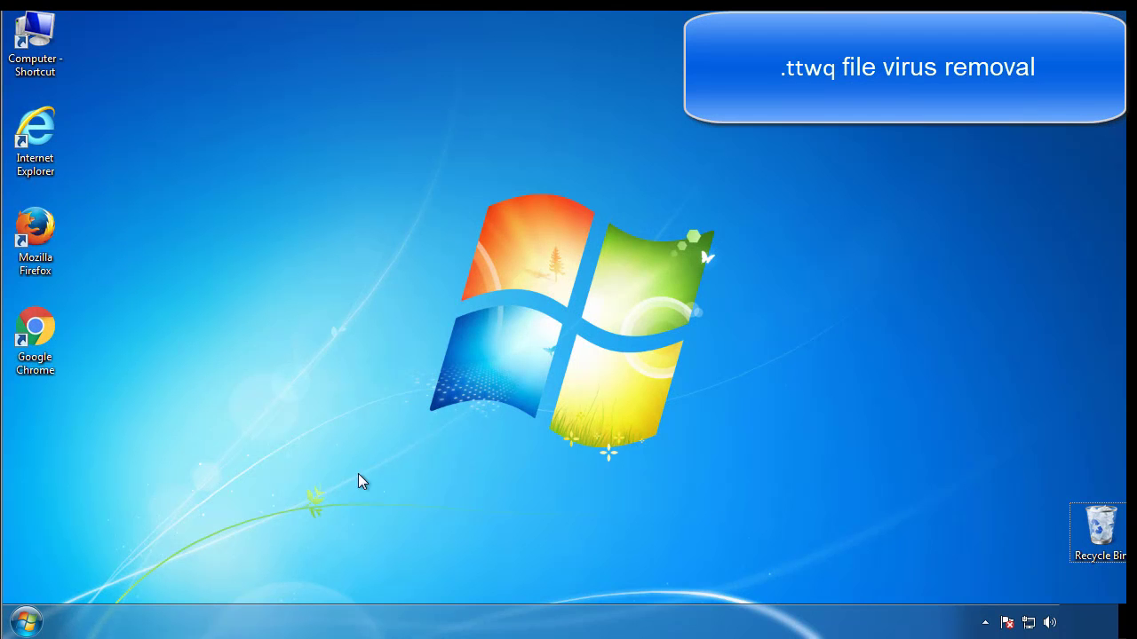
- Launch System Configuration by searching msconfig from the Start menu
click(26, 622)
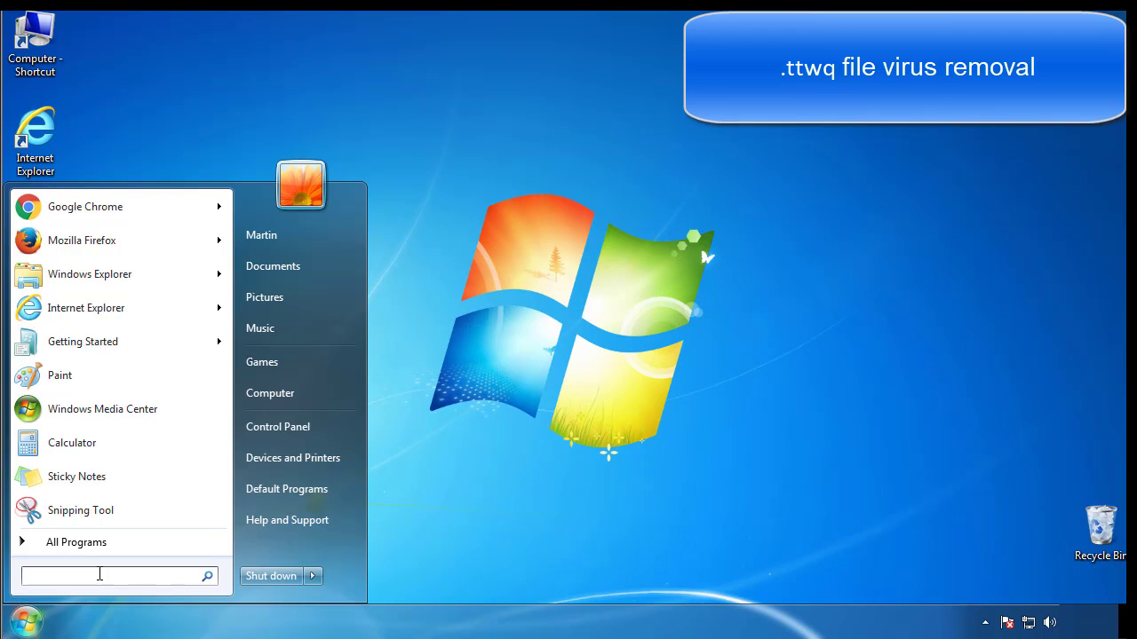
text(msconfig)
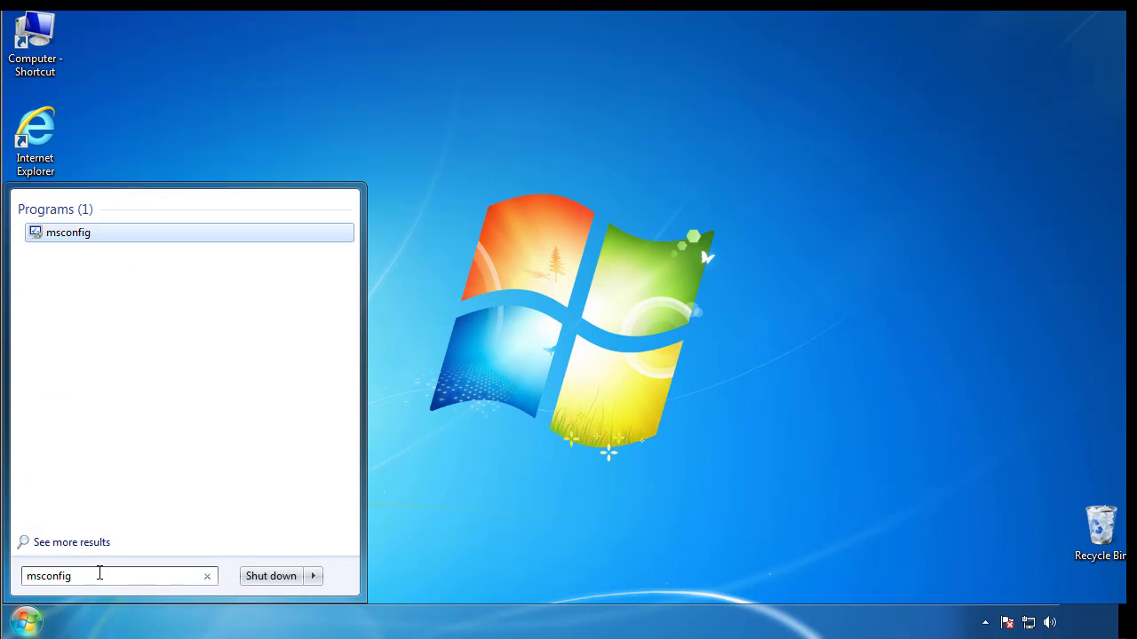
key(Return)
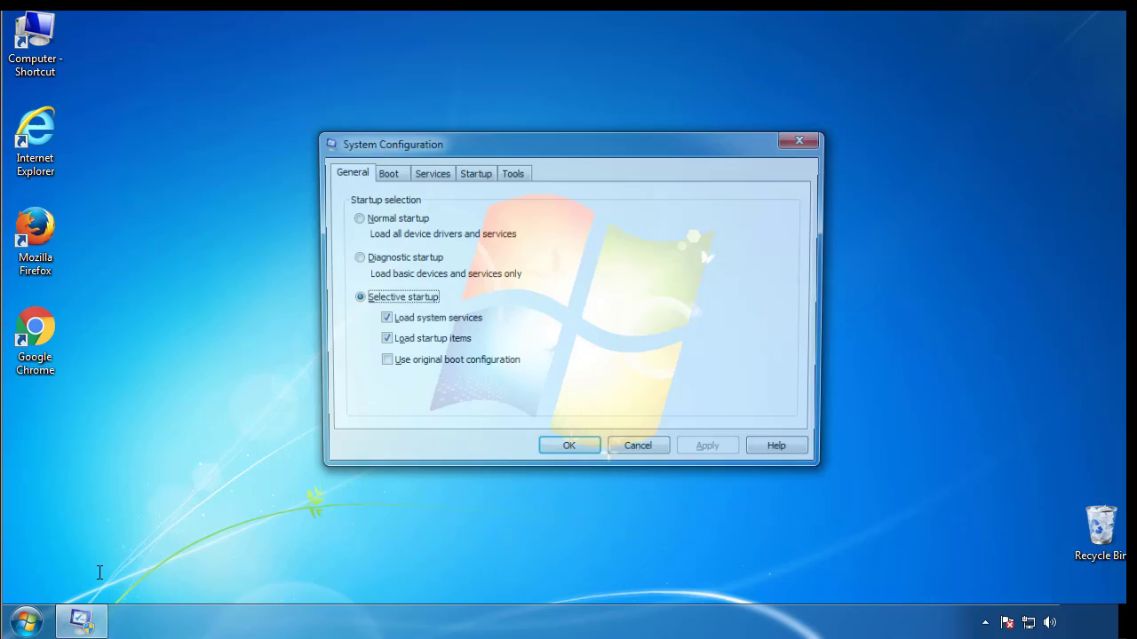
- Enable Minimal safe boot on the Boot tab, apply it, and restart now
click(383, 173)
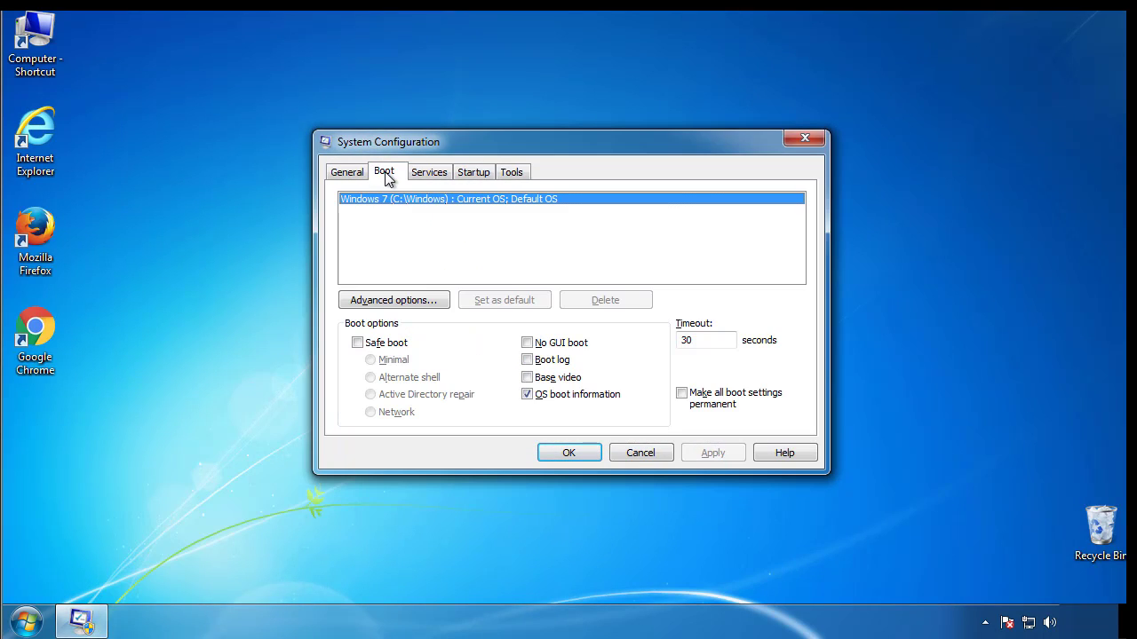
click(358, 343)
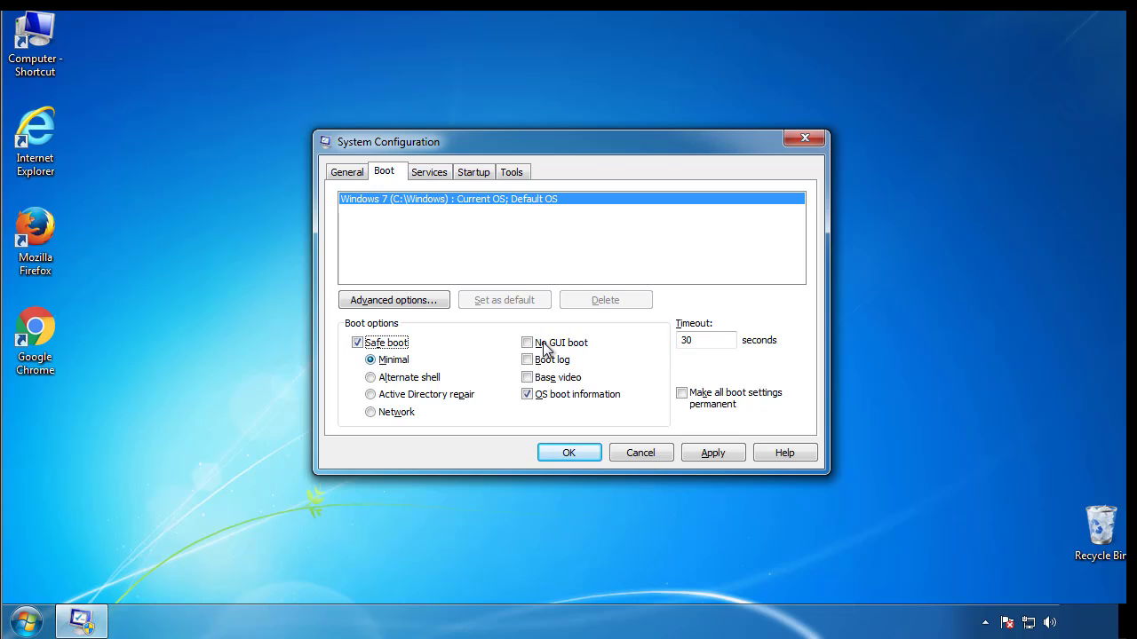
click(576, 453)
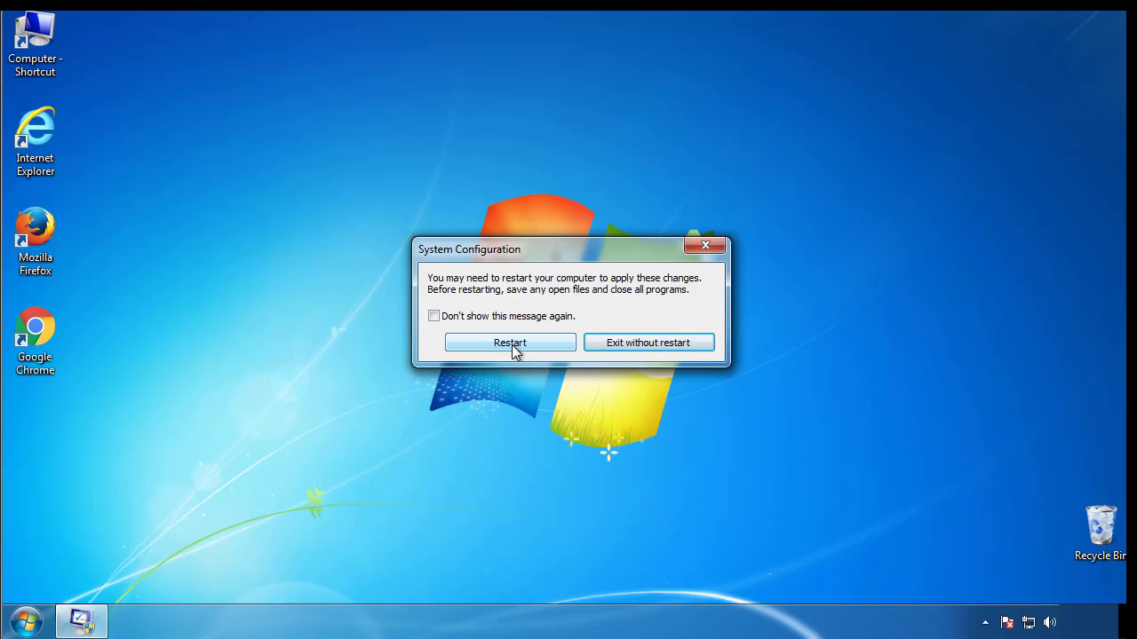
click(513, 346)
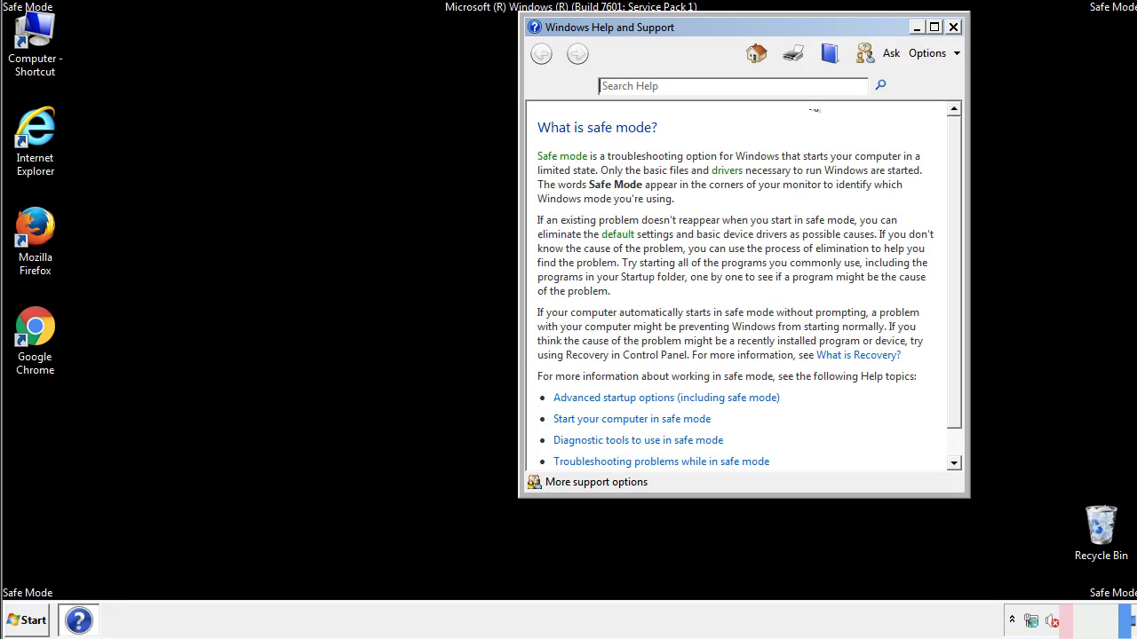
- Close the Safe Mode help and turn on 'Show hidden files, folders, and drives' in Folder Options
click(953, 27)
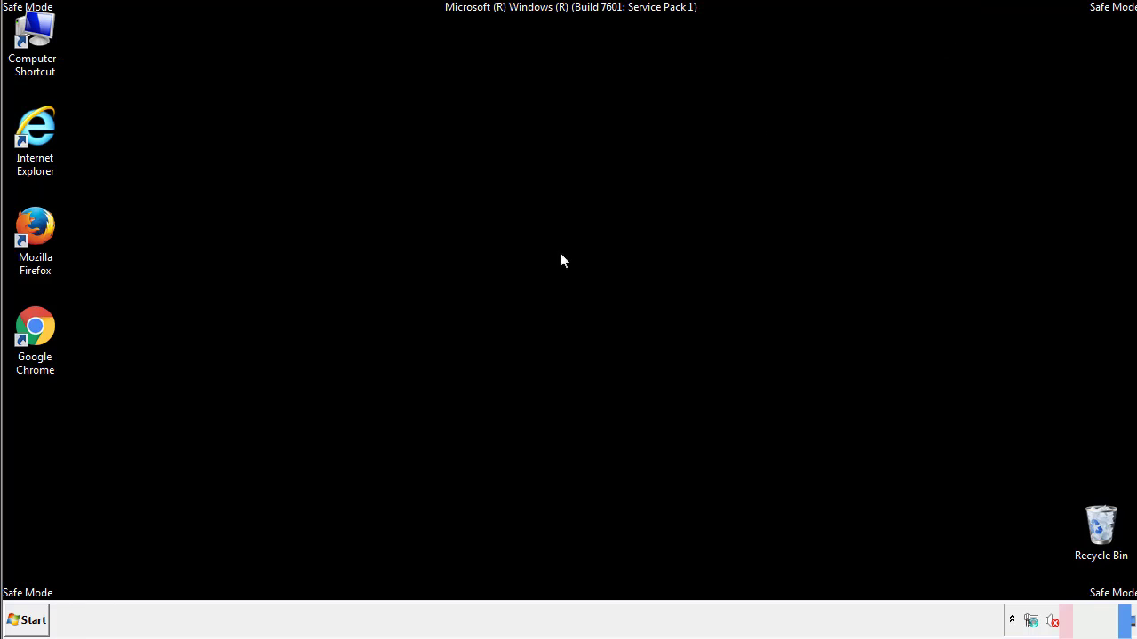
click(36, 619)
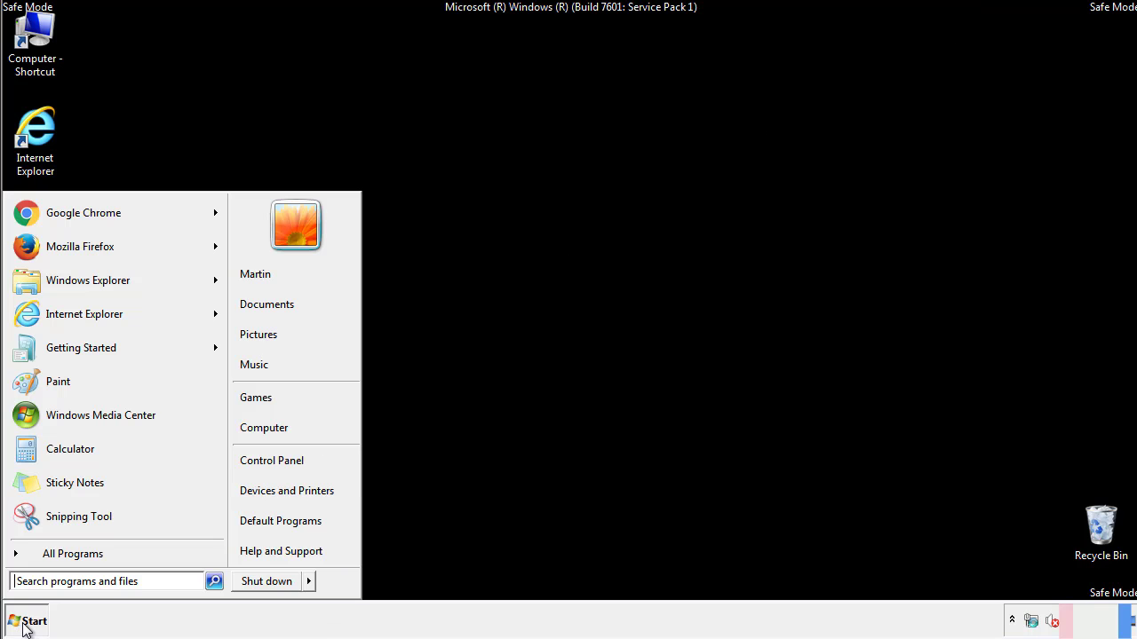
click(284, 457)
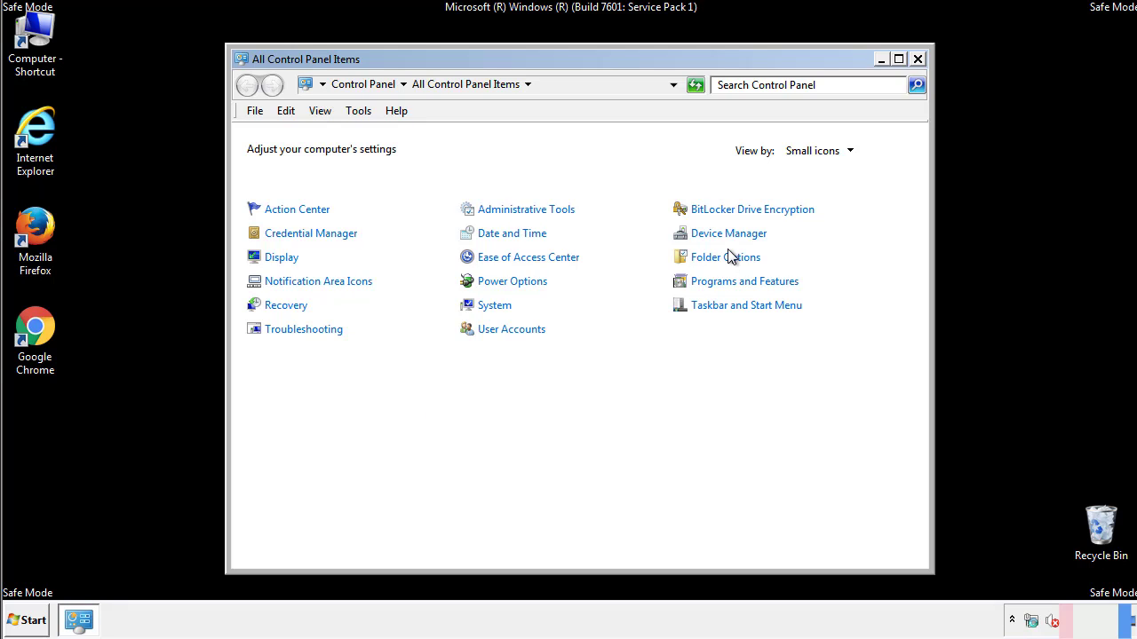
click(725, 258)
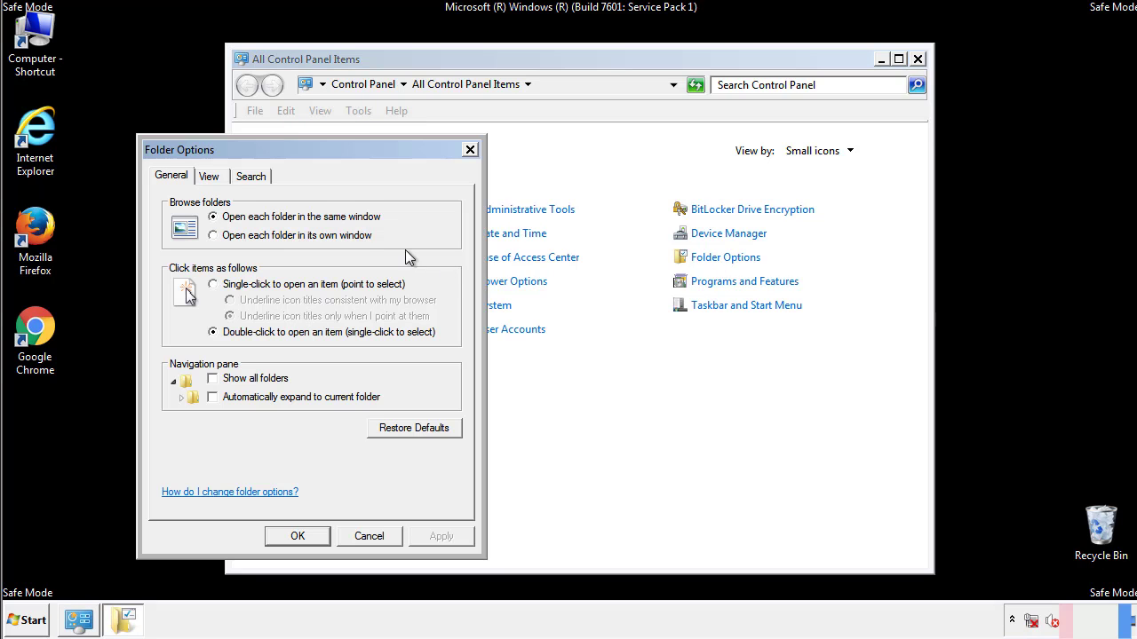
click(210, 178)
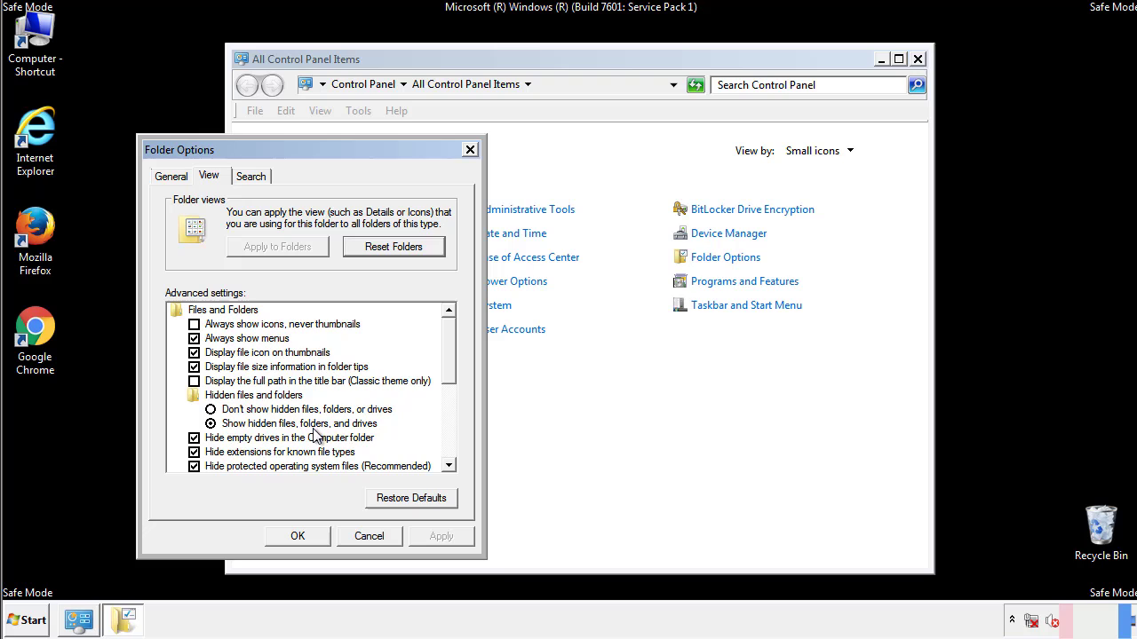
click(307, 534)
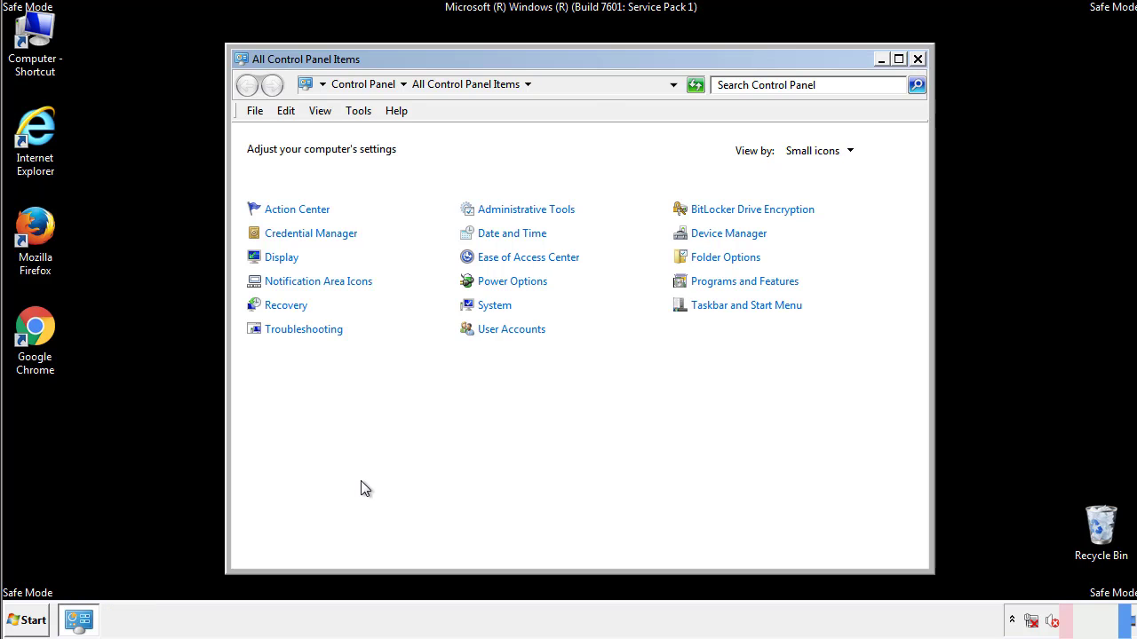
click(917, 59)
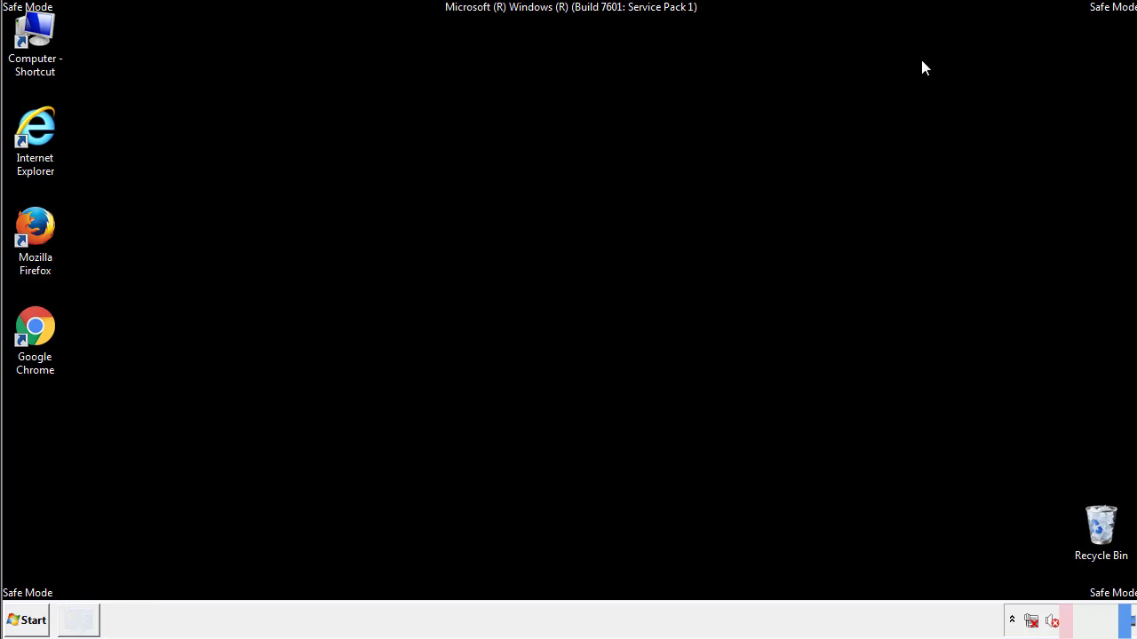
- Browse to C:\Windows\System32\drivers\etc and open the hosts file
double_click(46, 31)
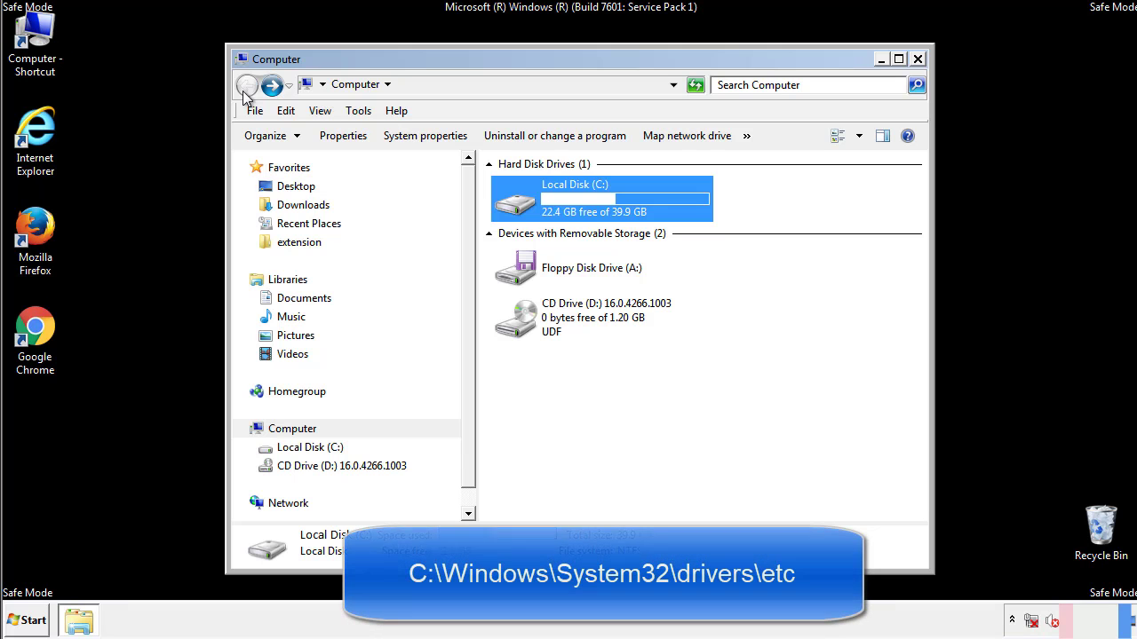
double_click(520, 204)
click(519, 326)
double_click(520, 325)
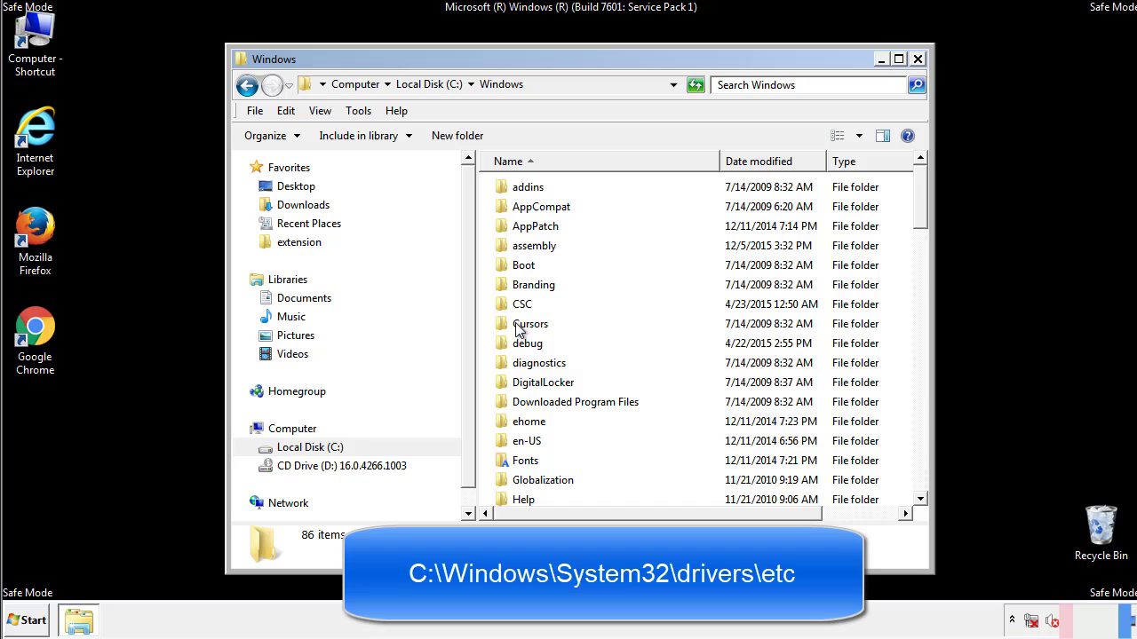
scroll(524, 401, down, 2)
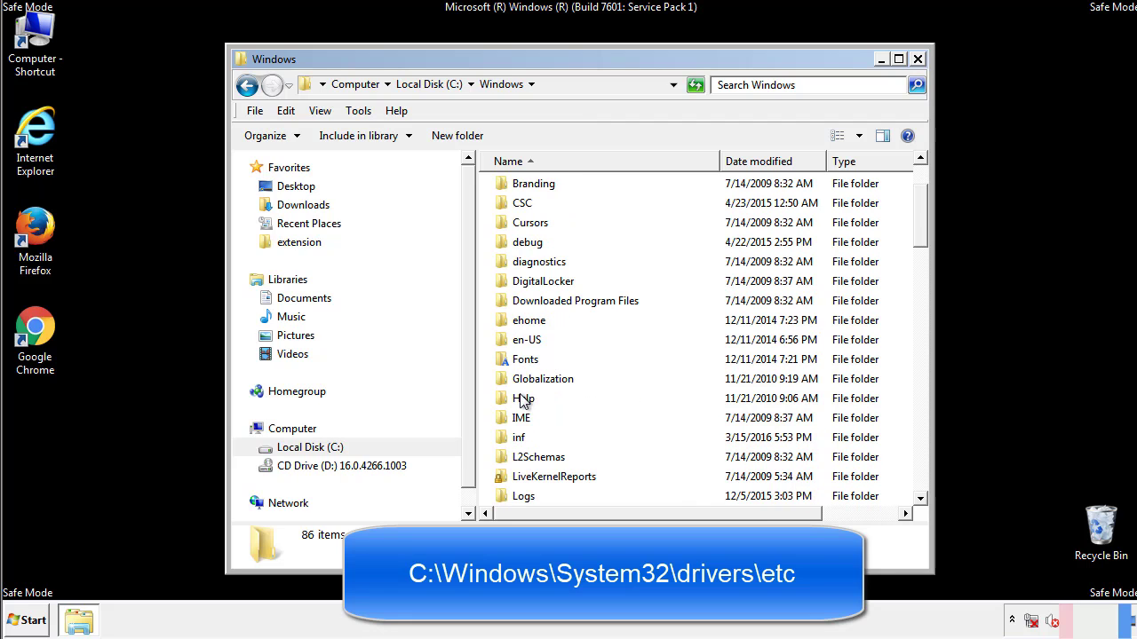
scroll(523, 401, down, 7)
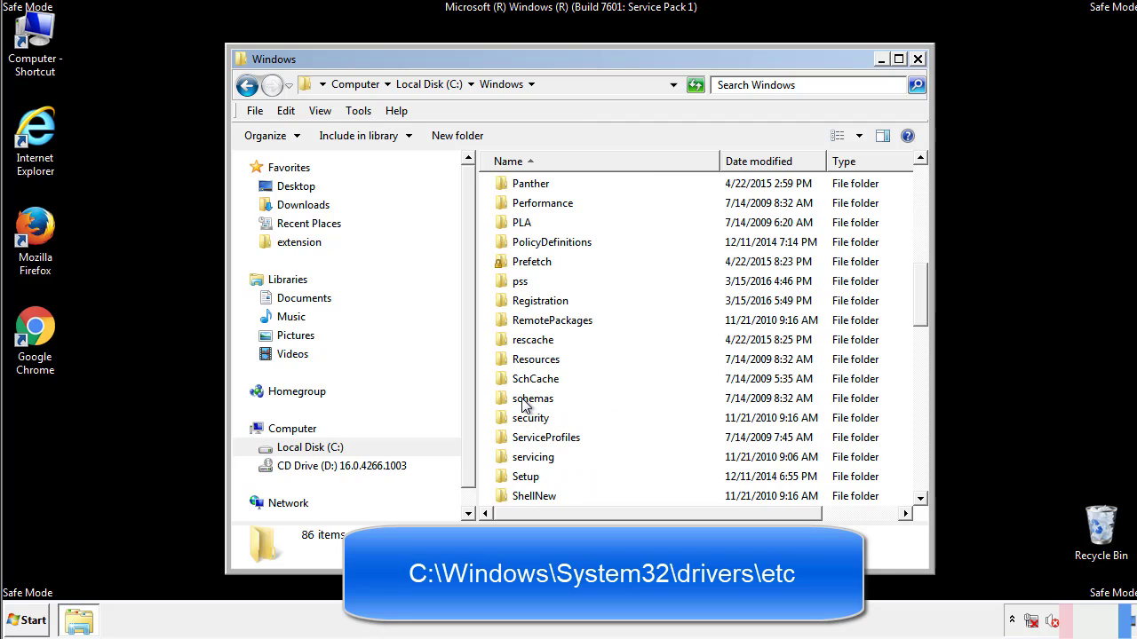
scroll(523, 402, down, 2)
double_click(538, 459)
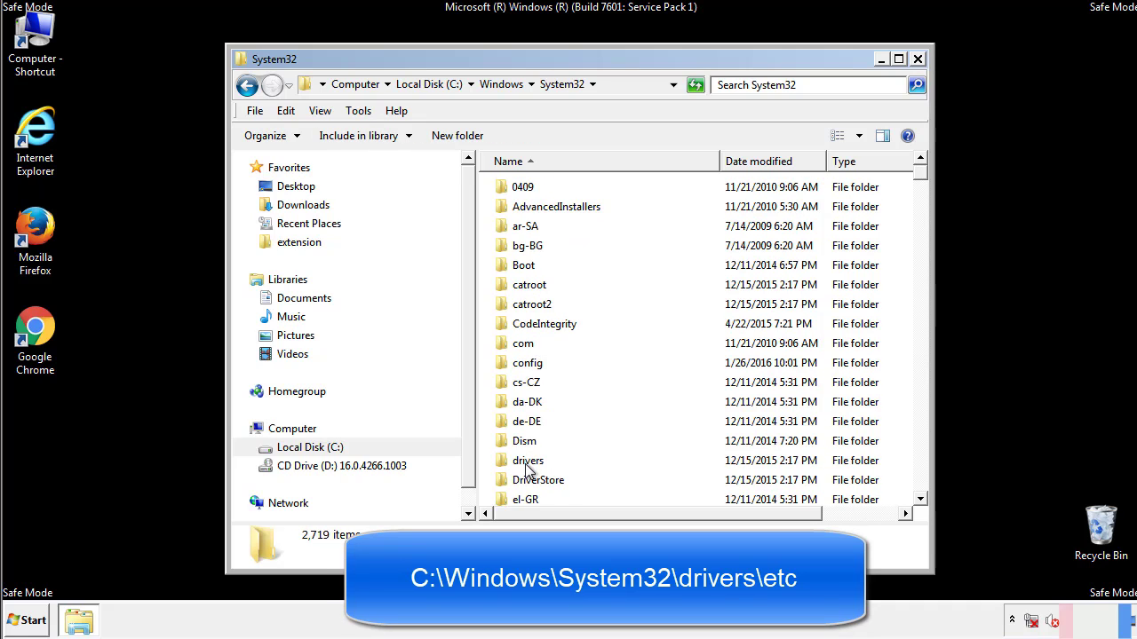
double_click(527, 461)
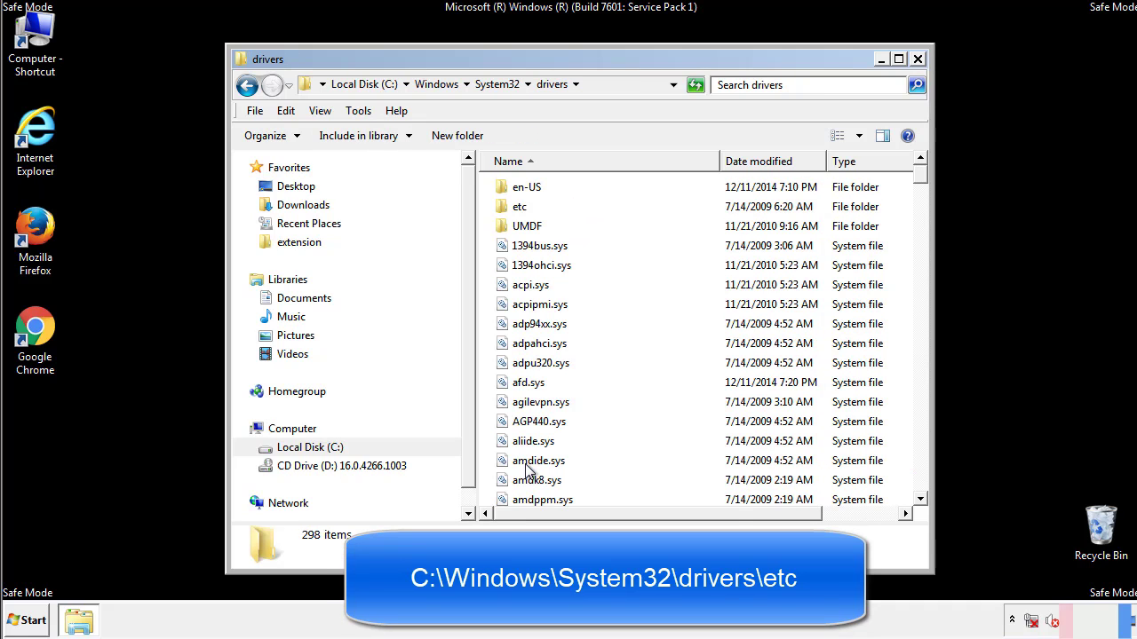
double_click(515, 209)
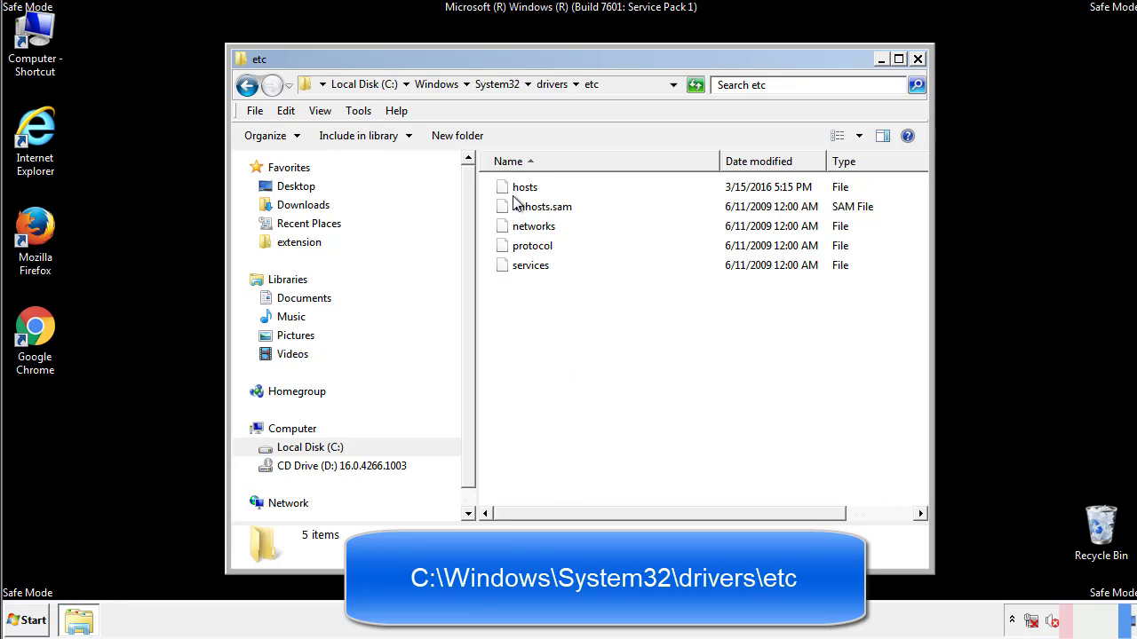
double_click(517, 192)
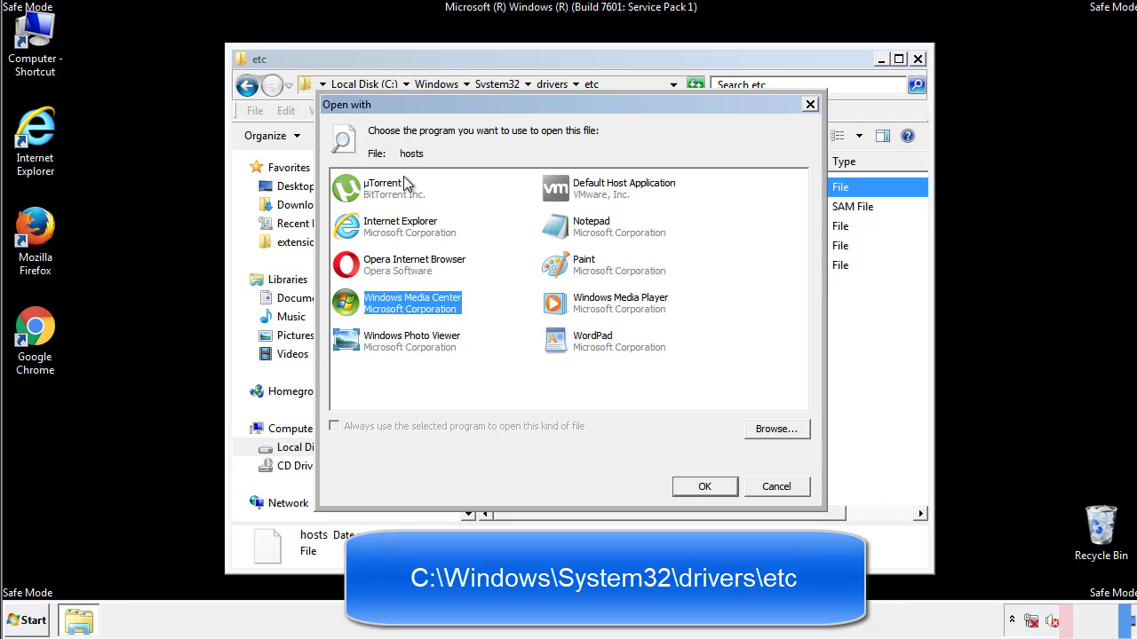
- Open hosts with Notepad and bring the window fully on screen
click(576, 232)
click(703, 487)
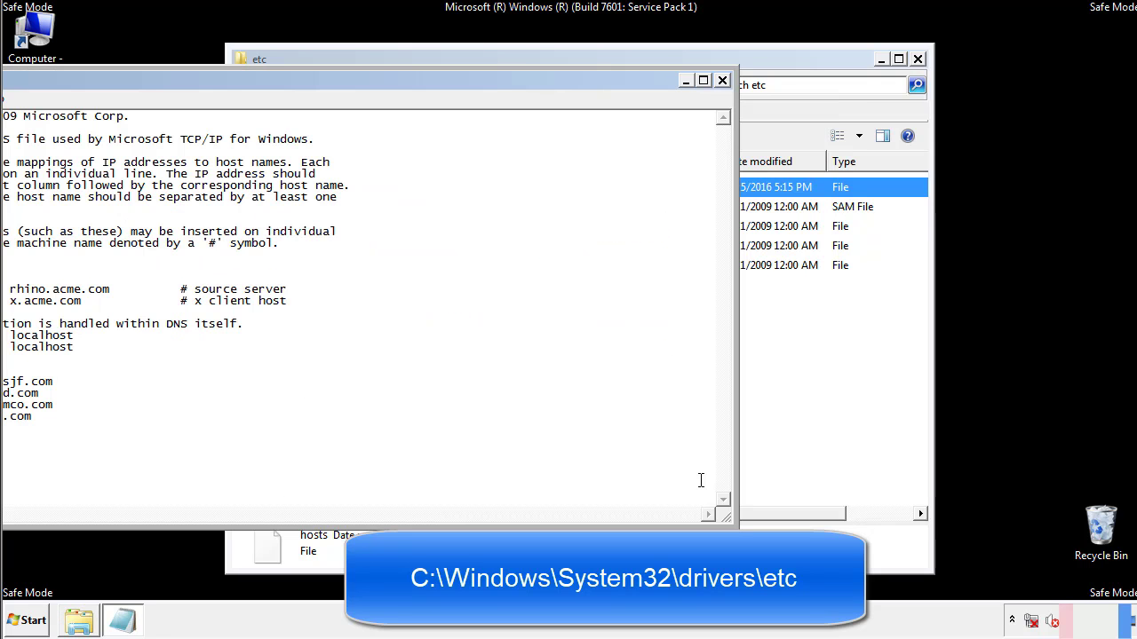
drag(465, 80, 723, 96)
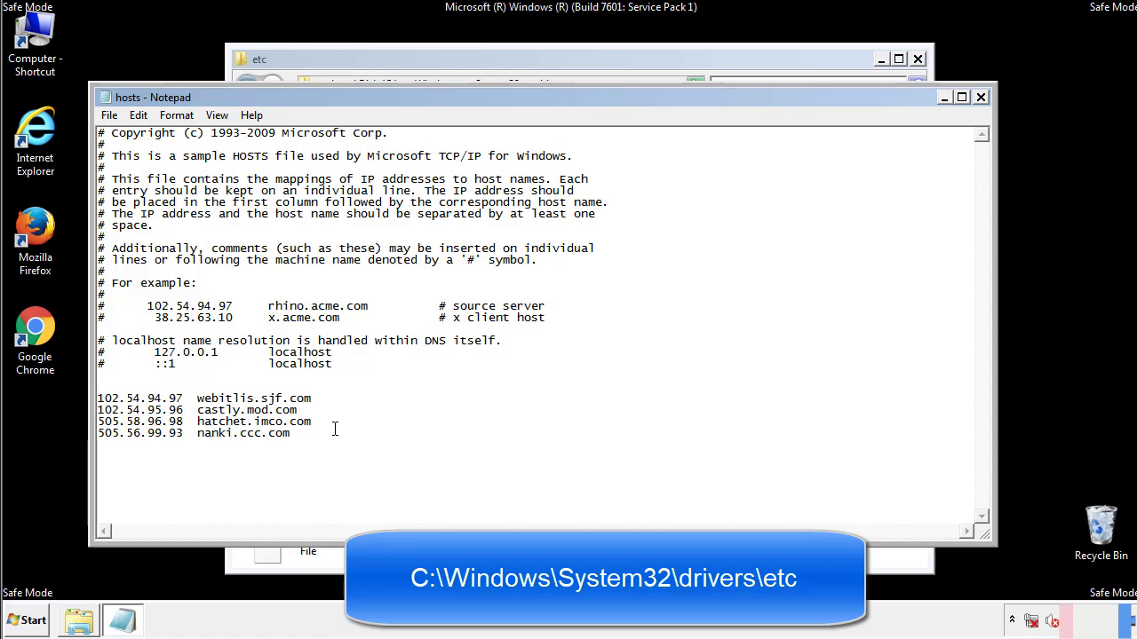
- Delete the four suspicious IP-to-hostname entries from hosts and save on closing
drag(318, 435, 98, 398)
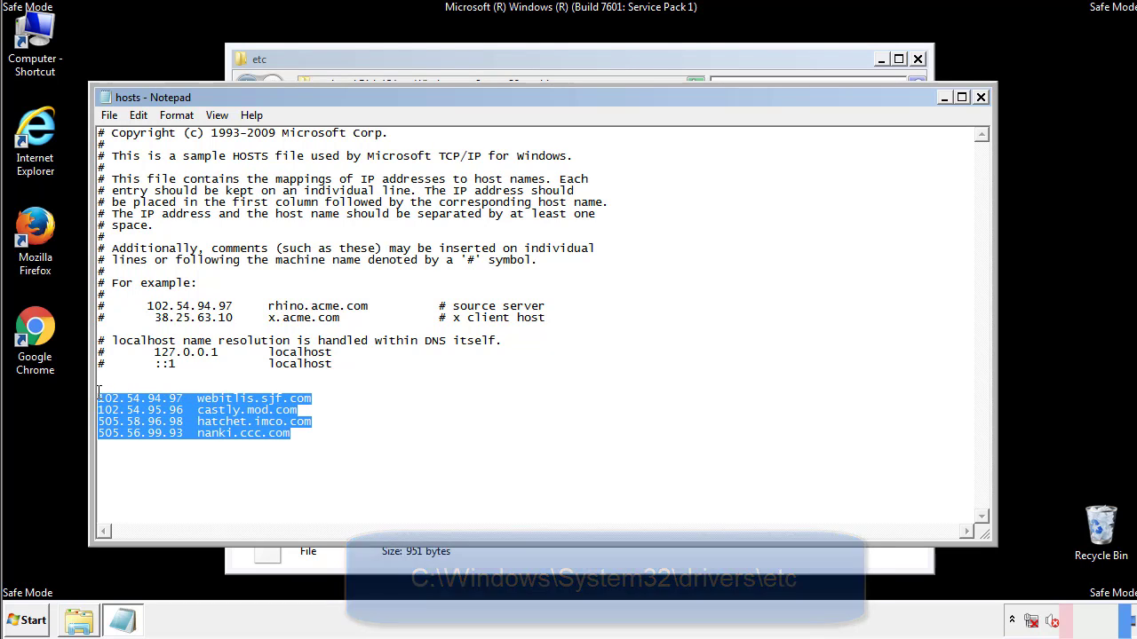
key(Delete)
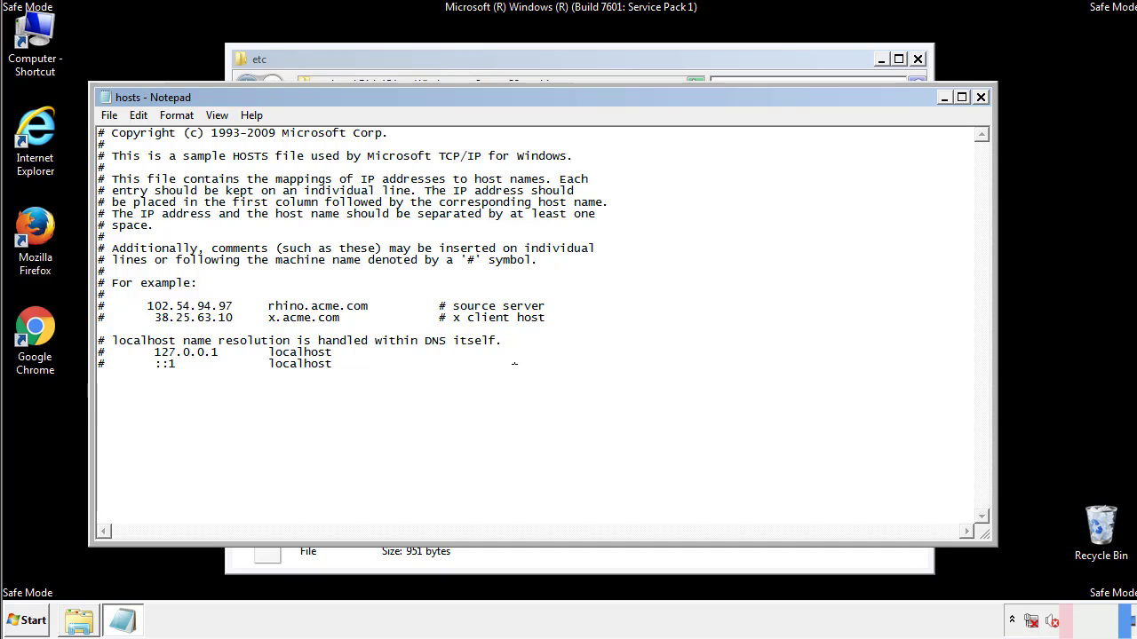
click(982, 99)
click(501, 323)
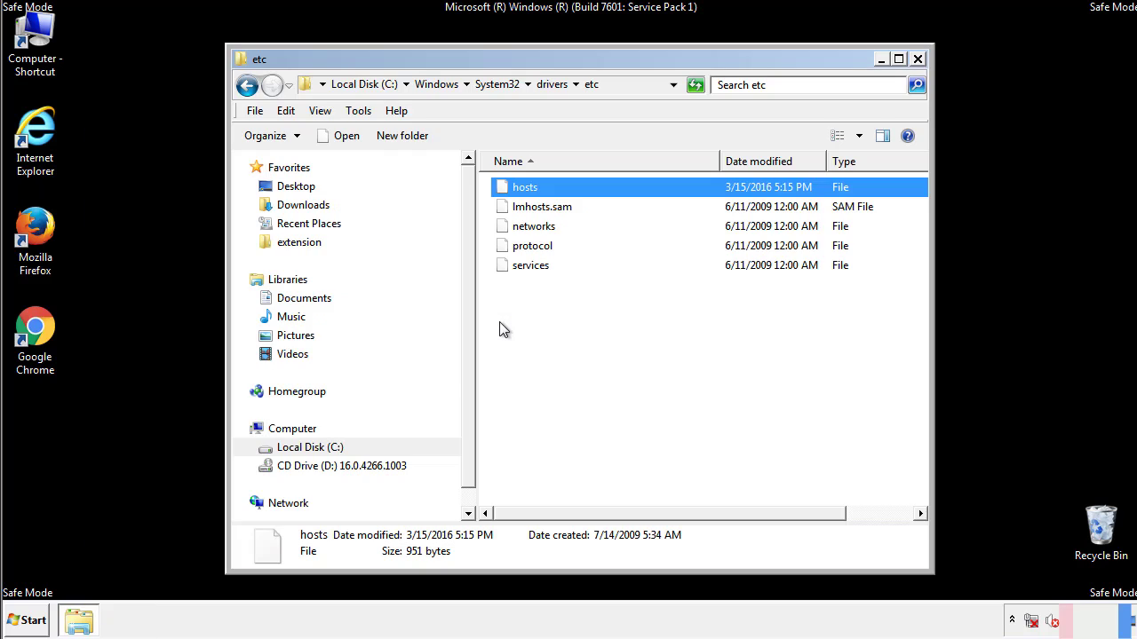
click(499, 327)
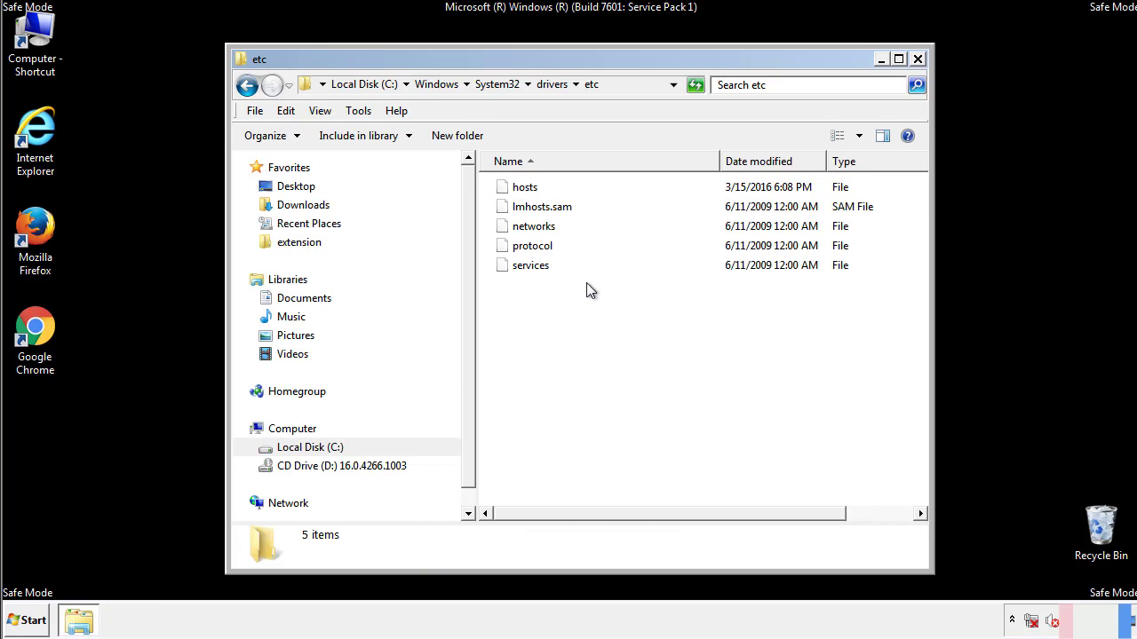
- Close the etc window and open the Startup folder from All Programs
click(917, 60)
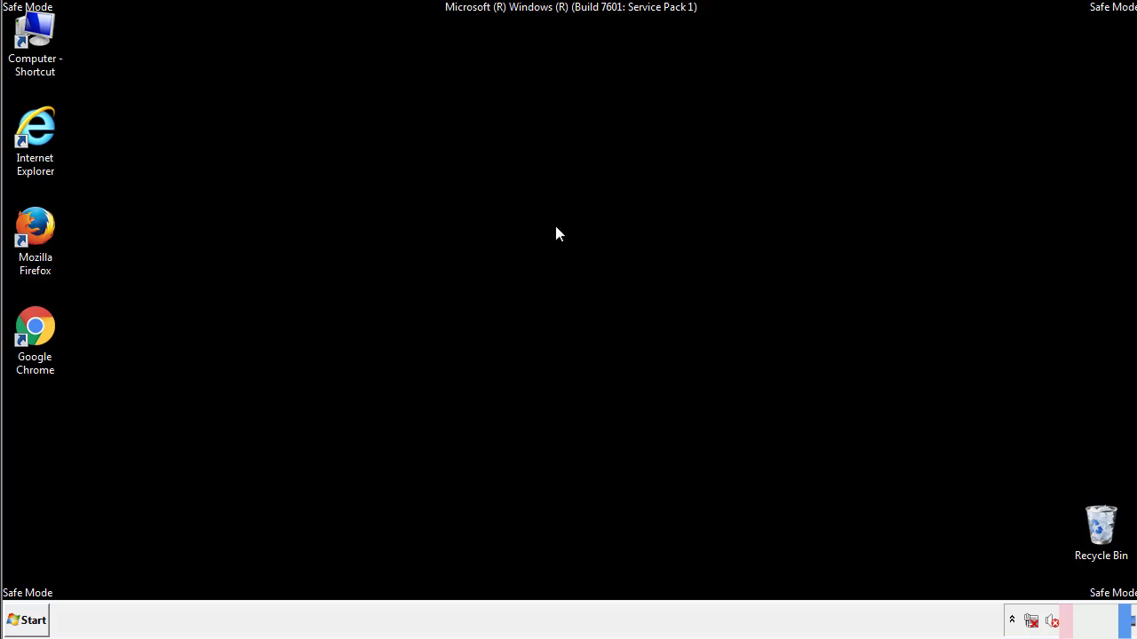
click(34, 621)
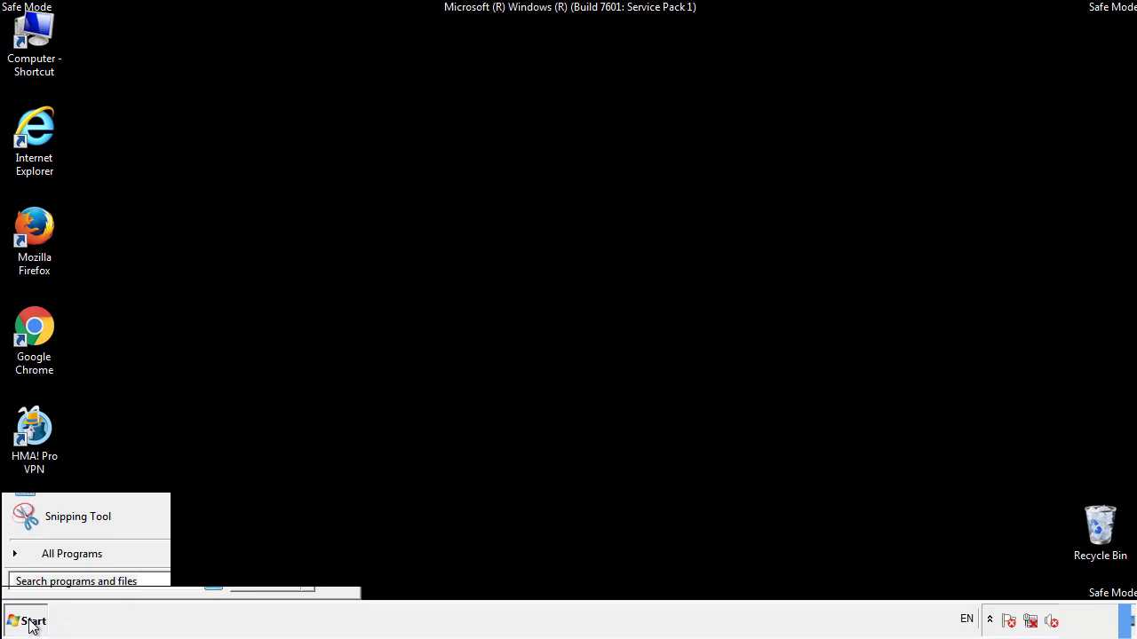
click(51, 561)
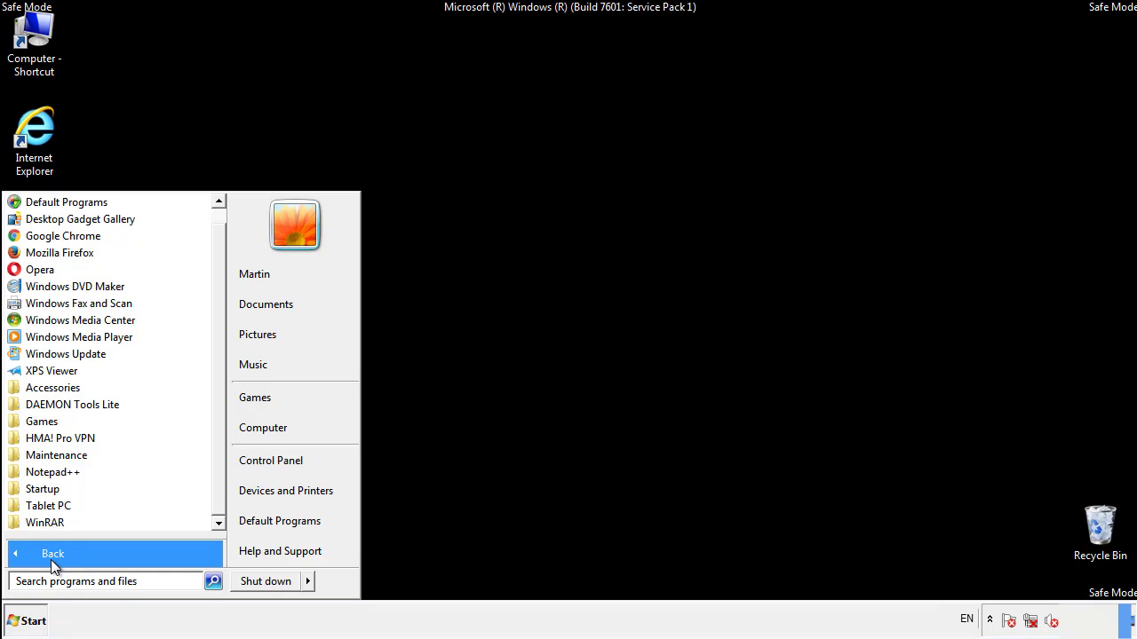
right_click(53, 485)
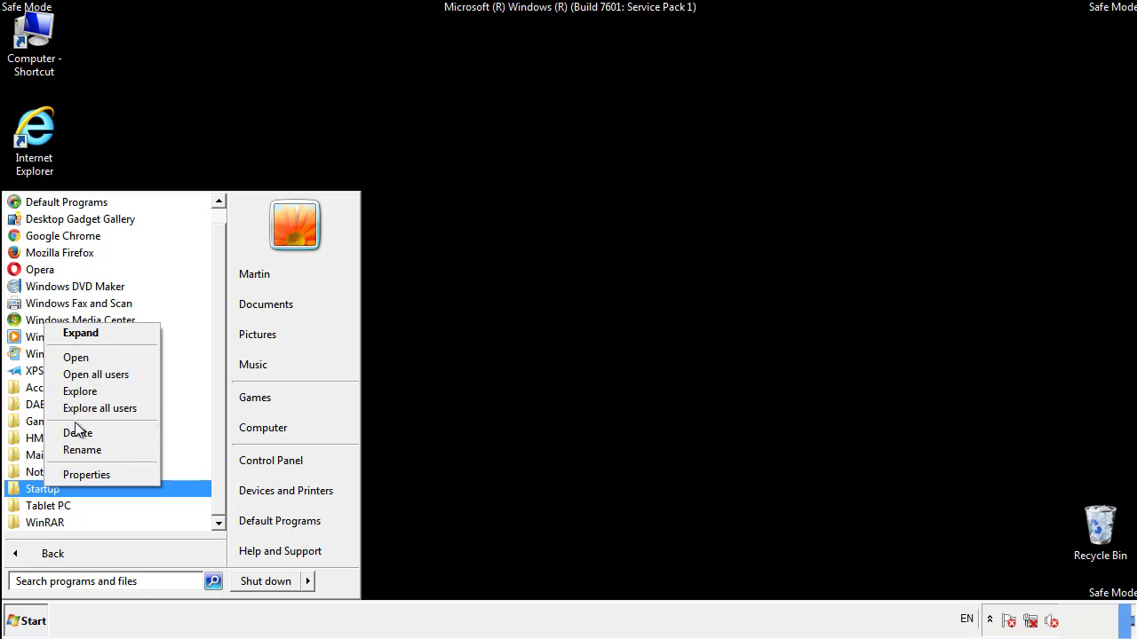
click(76, 357)
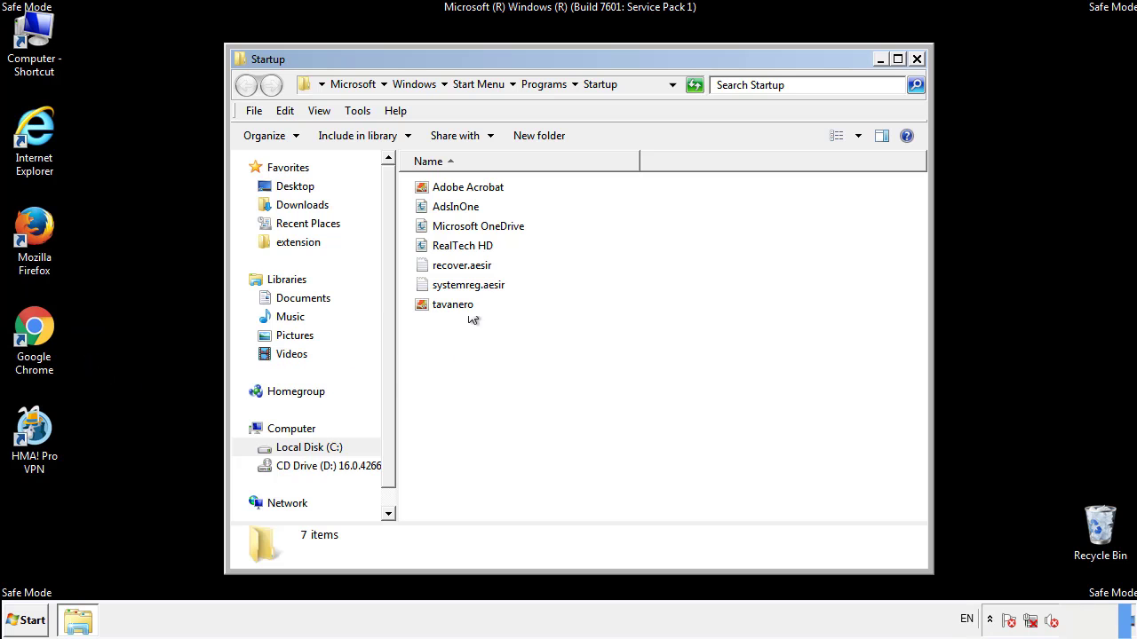
- Delete AdsInOne, recover.aesir, systemreg.aesir and tavanero from Startup, then close the folder
click(459, 207)
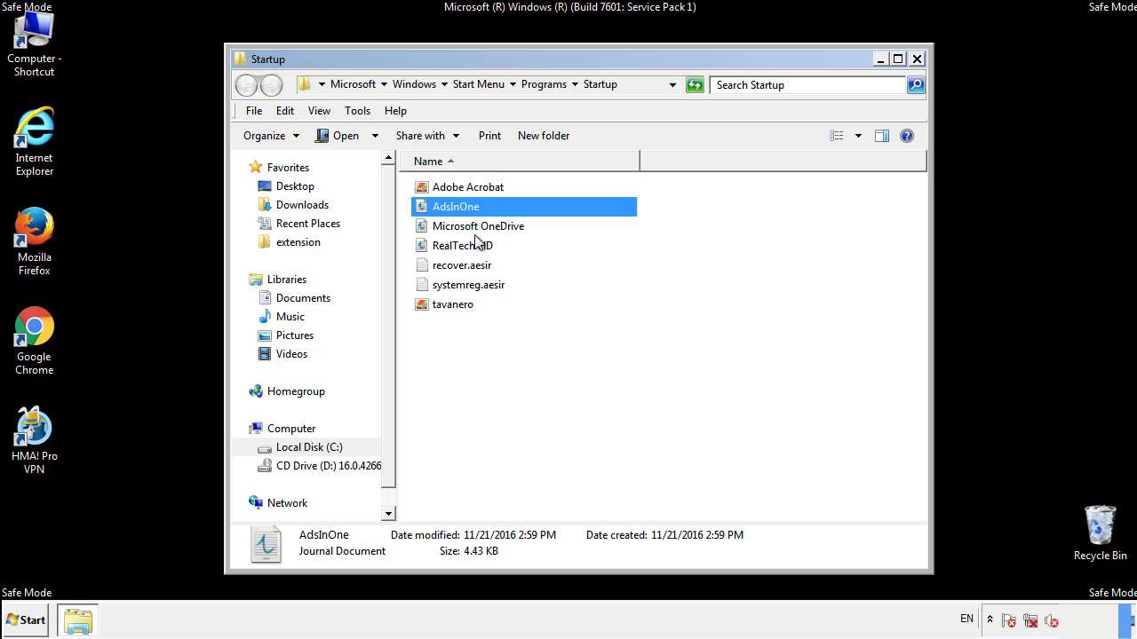
ctrl+click(462, 267)
ctrl+click(471, 285)
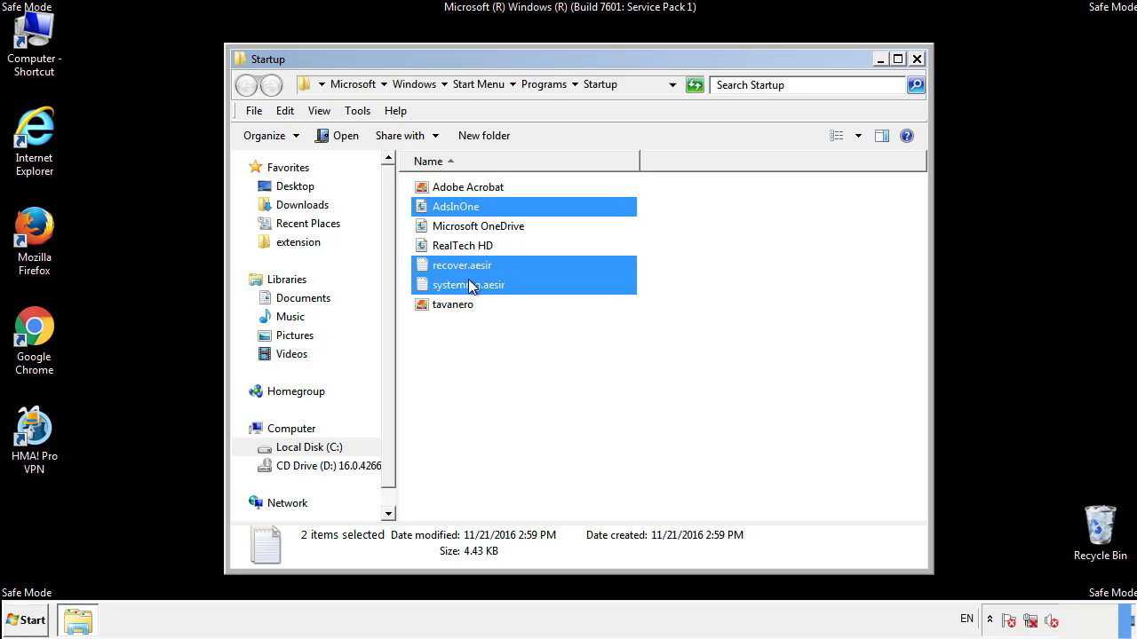
ctrl+click(454, 304)
right_click(449, 306)
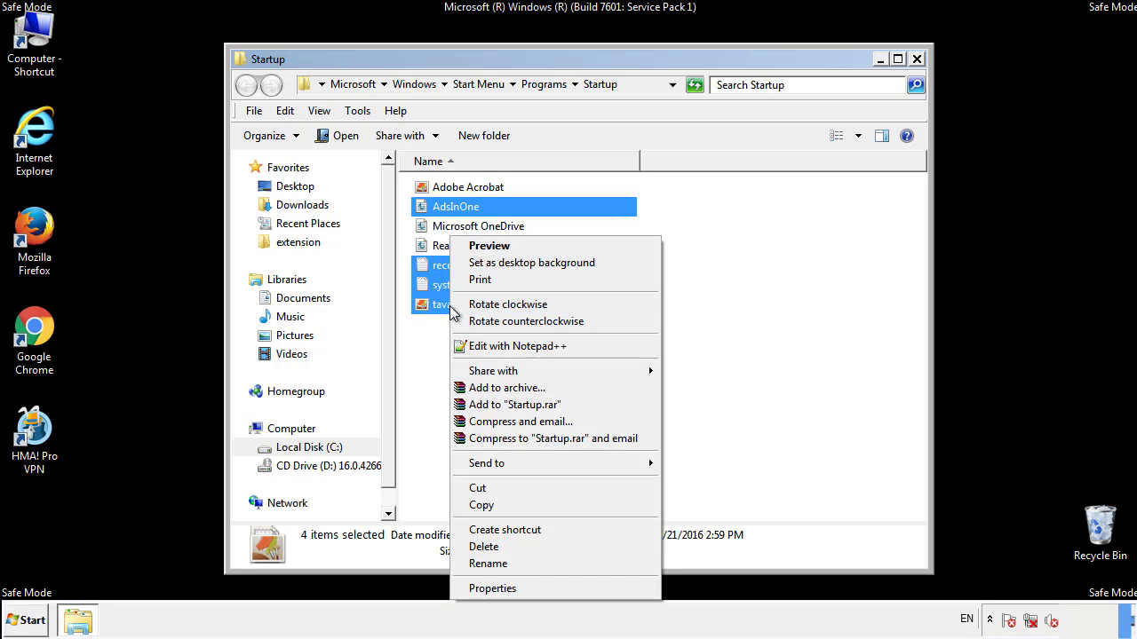
click(481, 546)
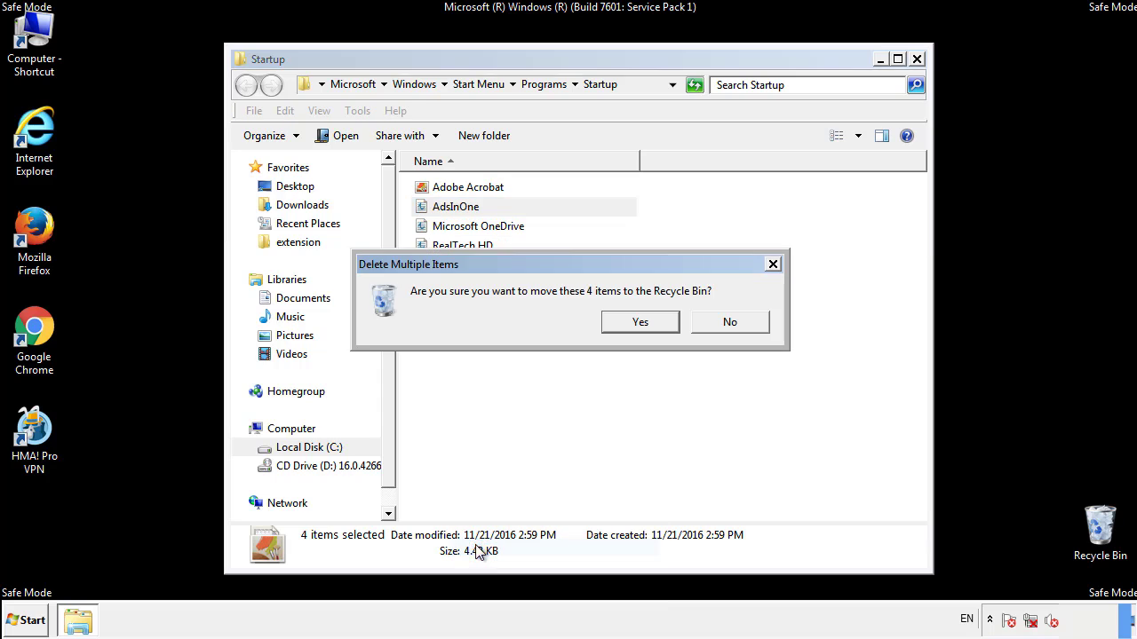
click(637, 323)
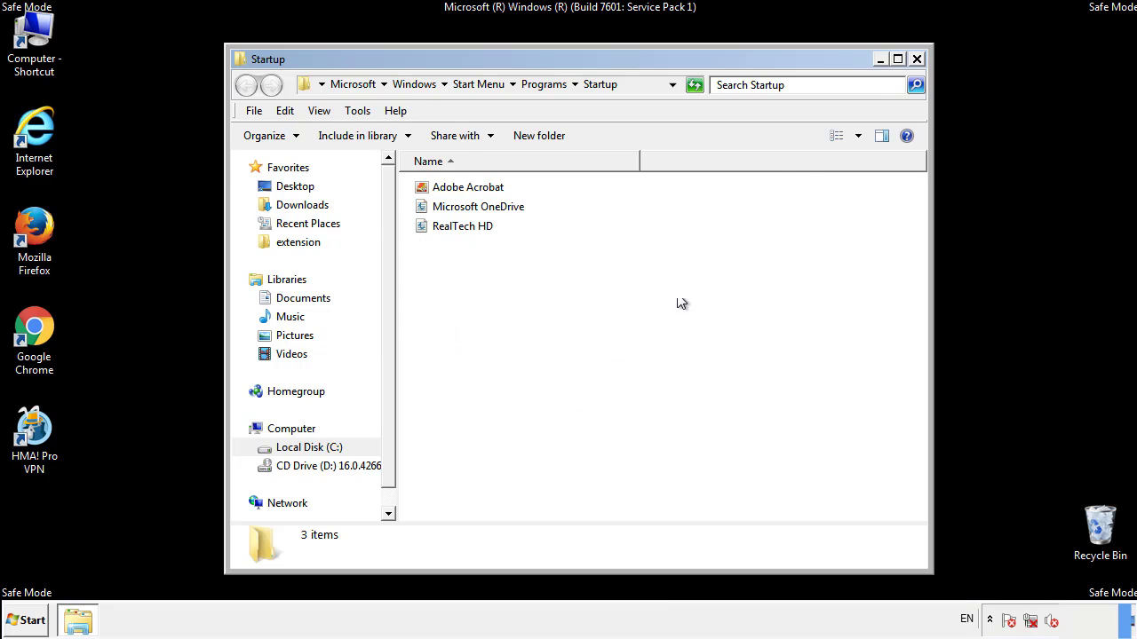
click(918, 61)
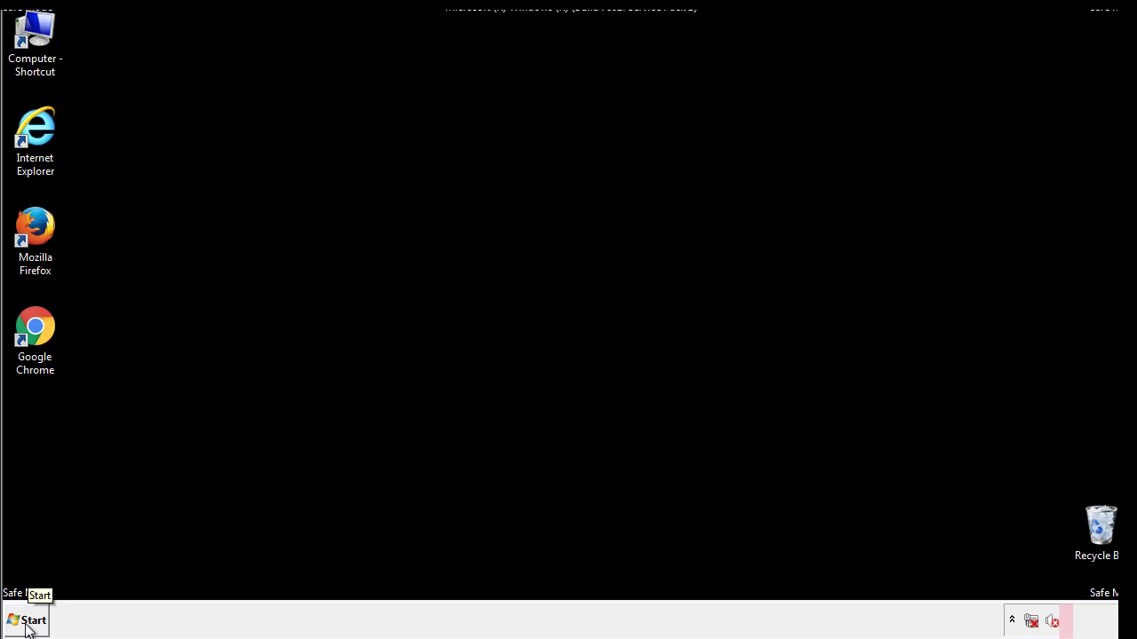
- Launch Registry Editor by searching regedit from the Start menu
click(28, 622)
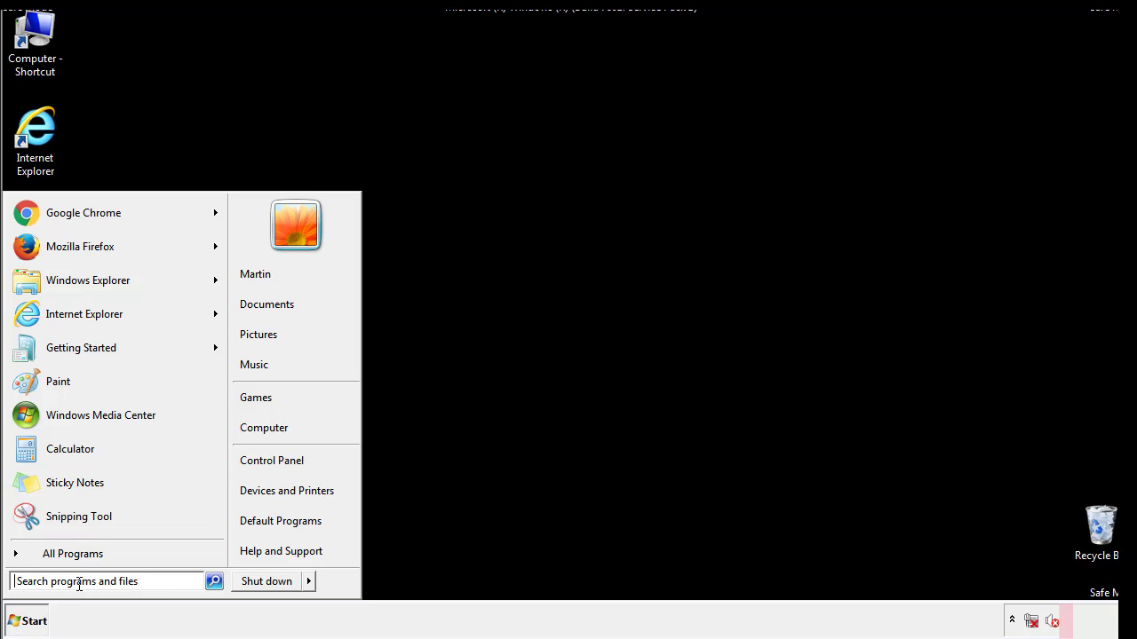
text(reged)
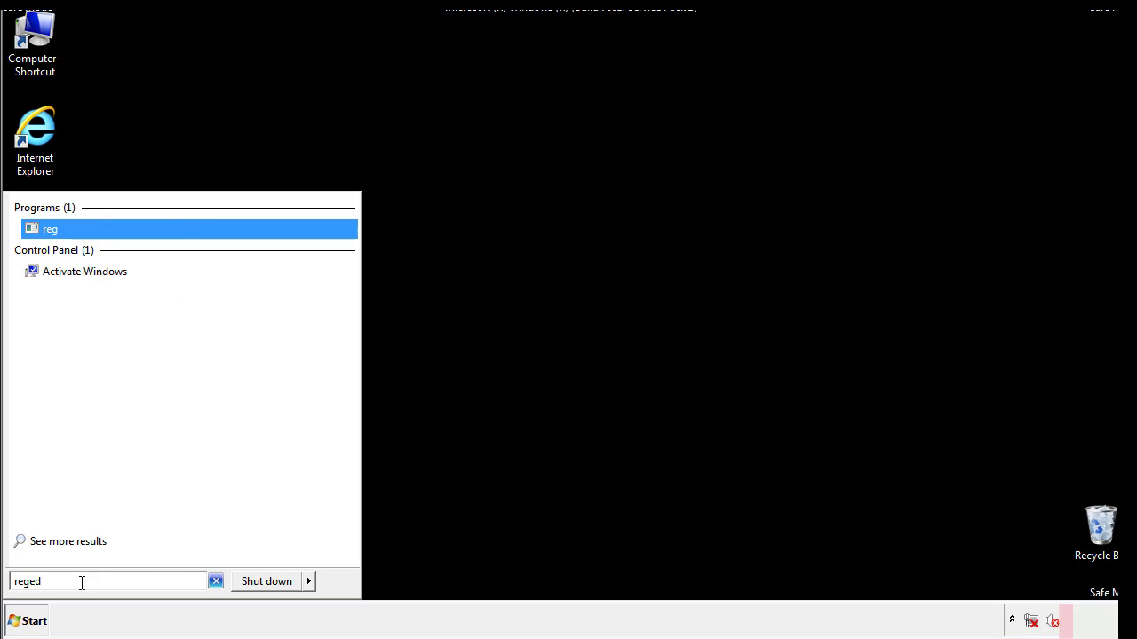
text(it)
key(Return)
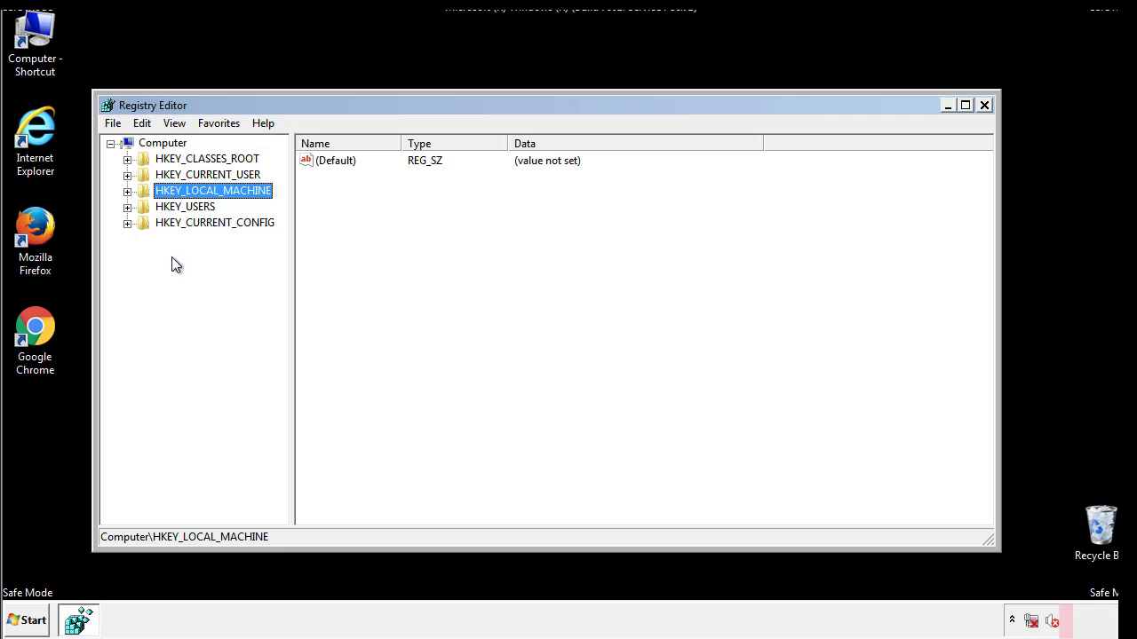
- Expand HKEY_LOCAL_MACHINE\SOFTWARE\Microsoft\Windows\CurrentVersion to reveal Run and RunOnce
click(127, 191)
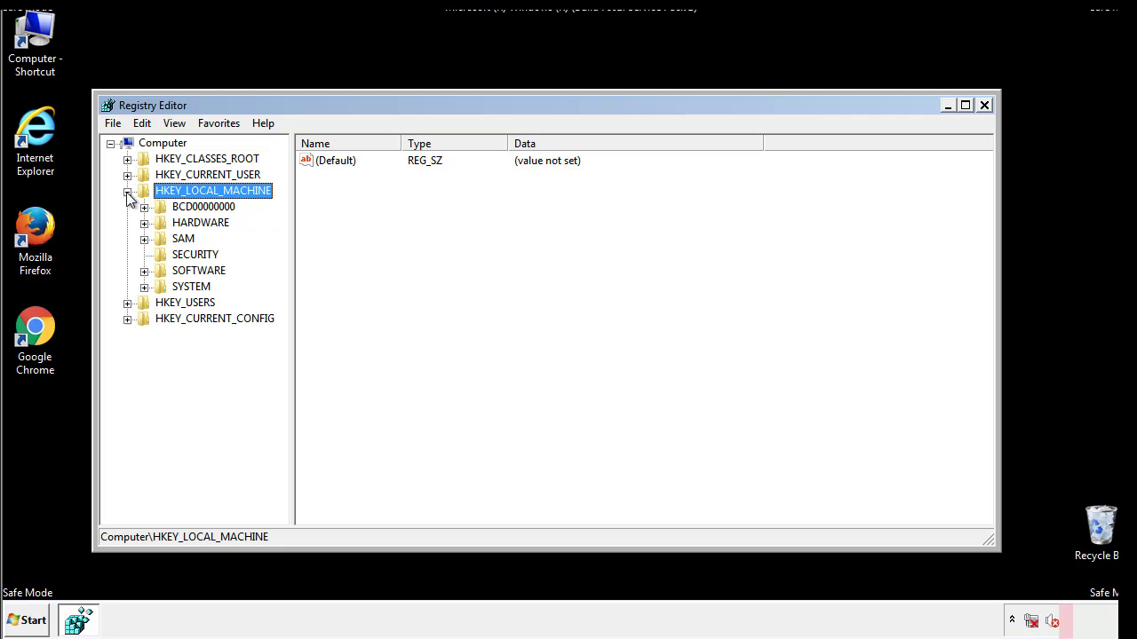
click(144, 270)
drag(279, 262, 281, 294)
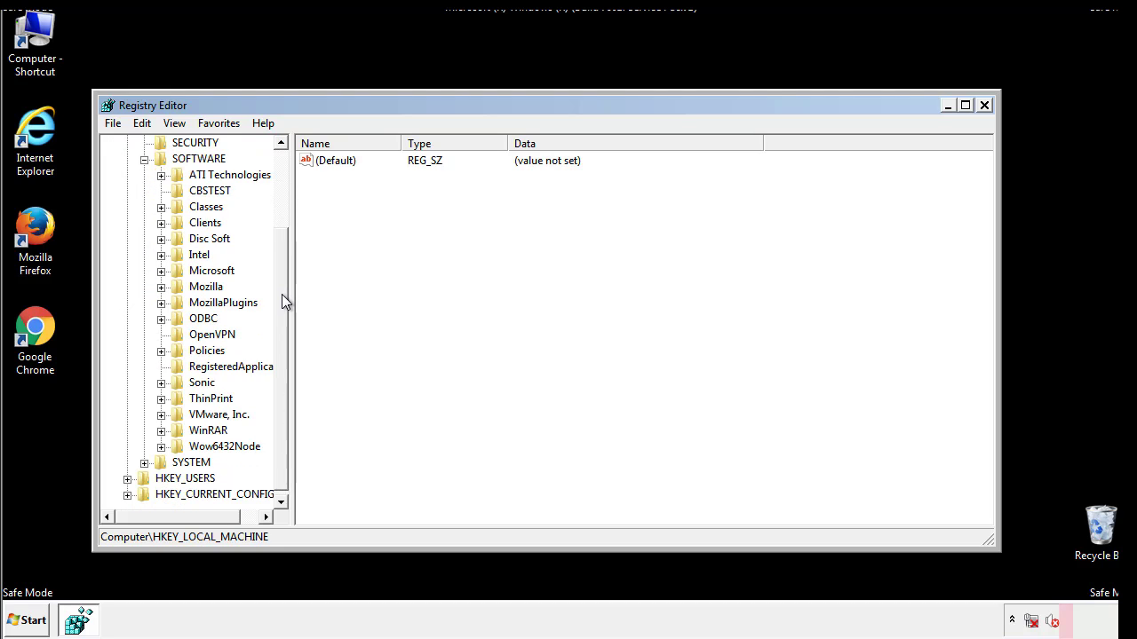
click(160, 271)
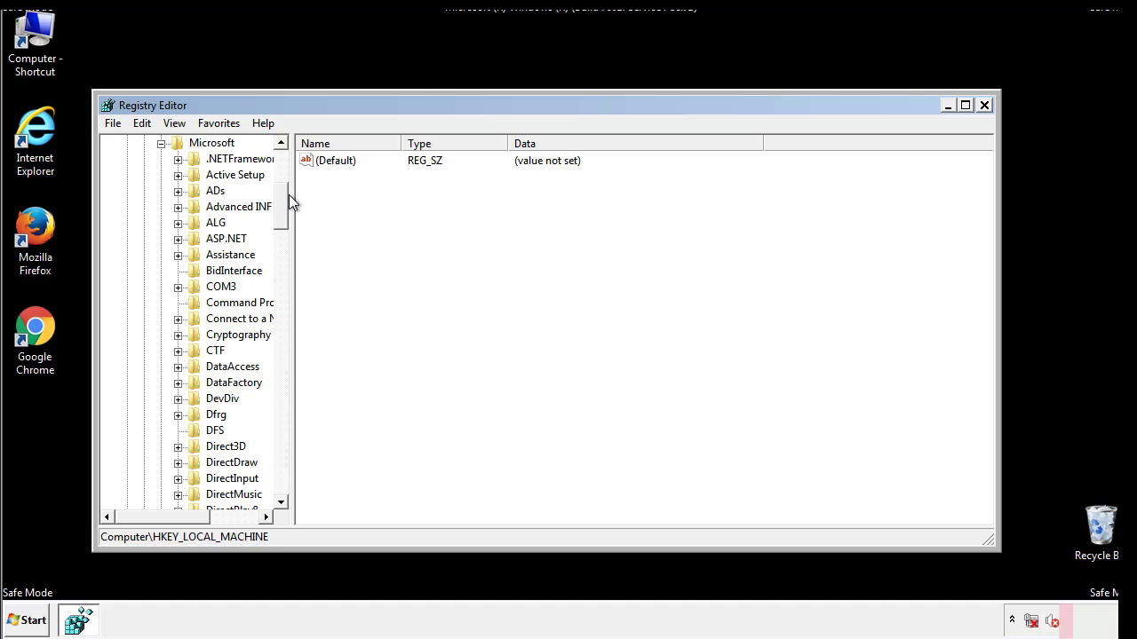
mouse_move(280, 218)
mouse_down()
mouse_move(281, 472)
mouse_move(282, 460)
mouse_up()
click(178, 272)
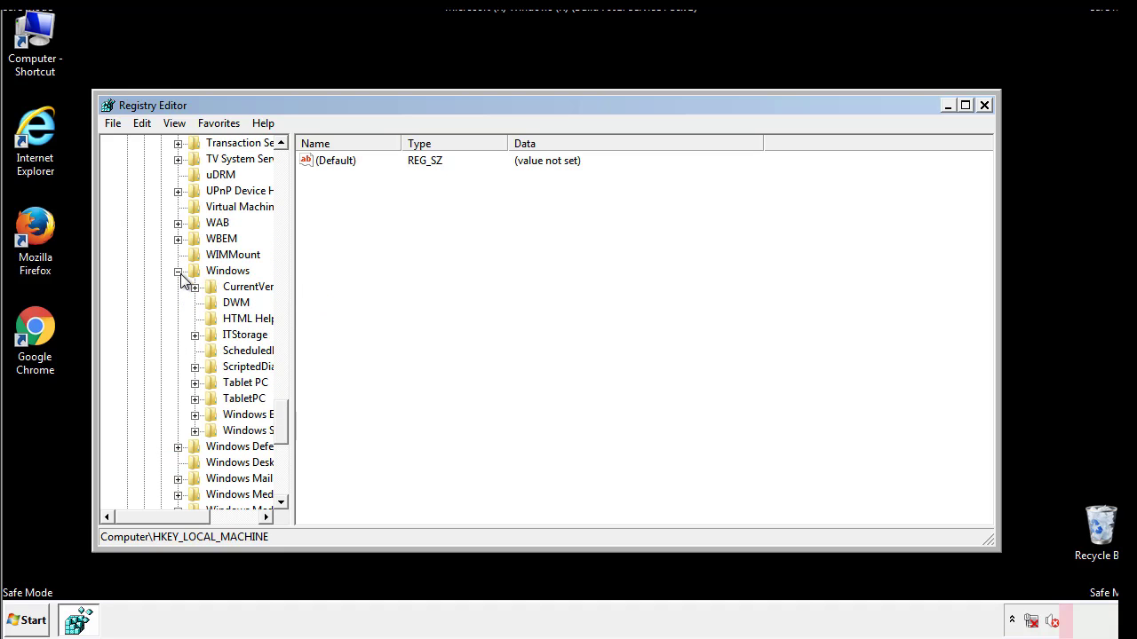
drag(157, 510, 185, 522)
click(145, 287)
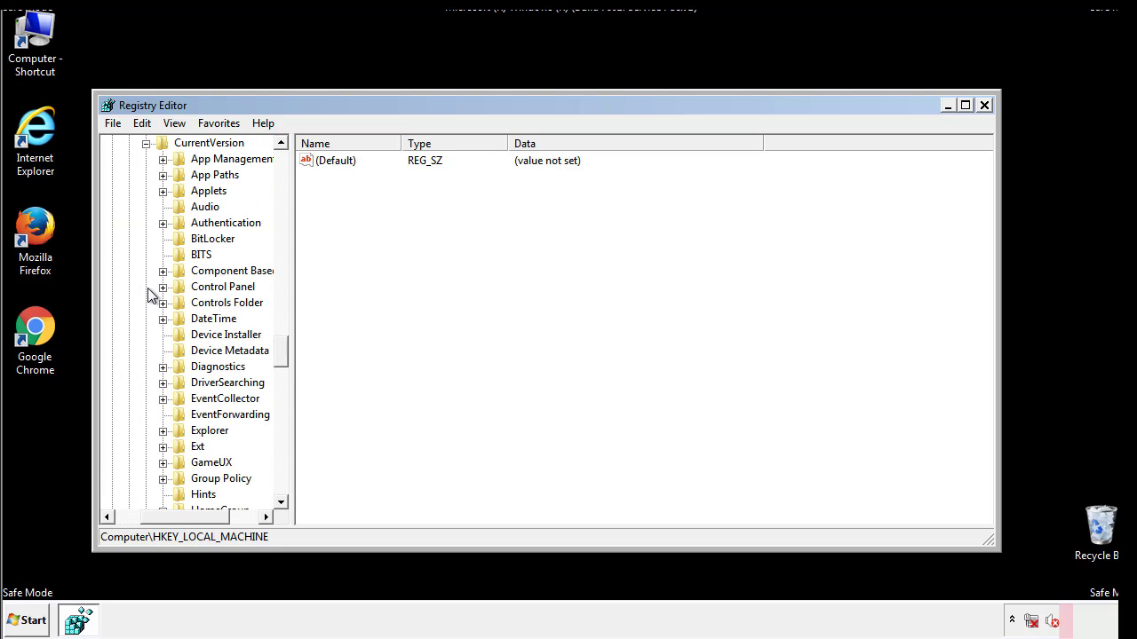
drag(284, 354, 279, 405)
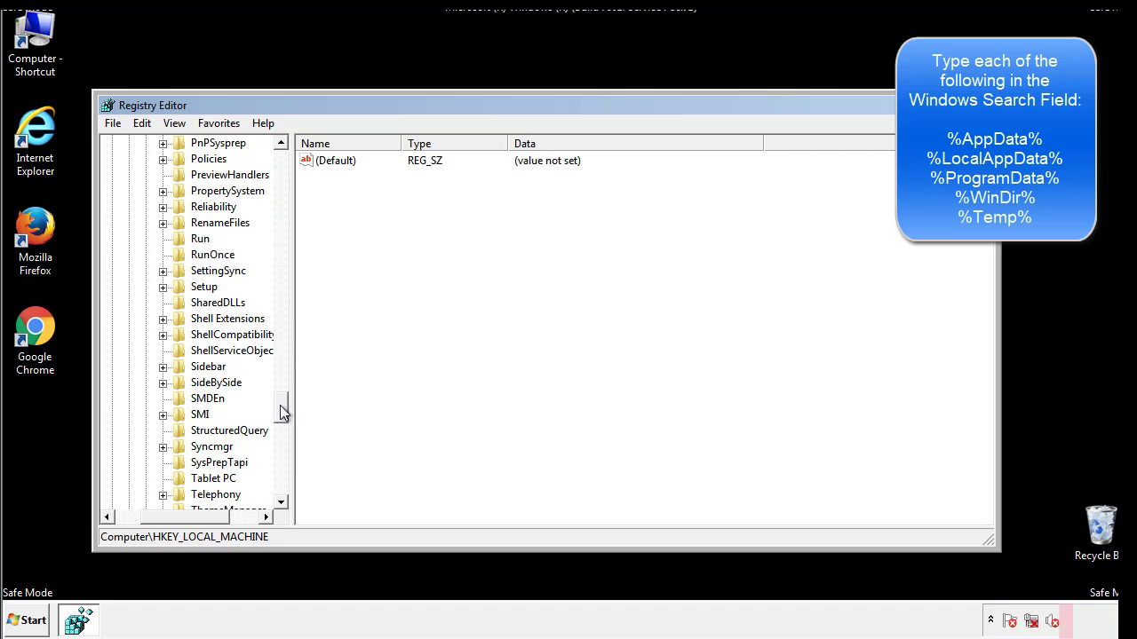
- Delete the tappi.loc value from the HKLM CurrentVersion Run key, keeping Default and VMware
click(185, 240)
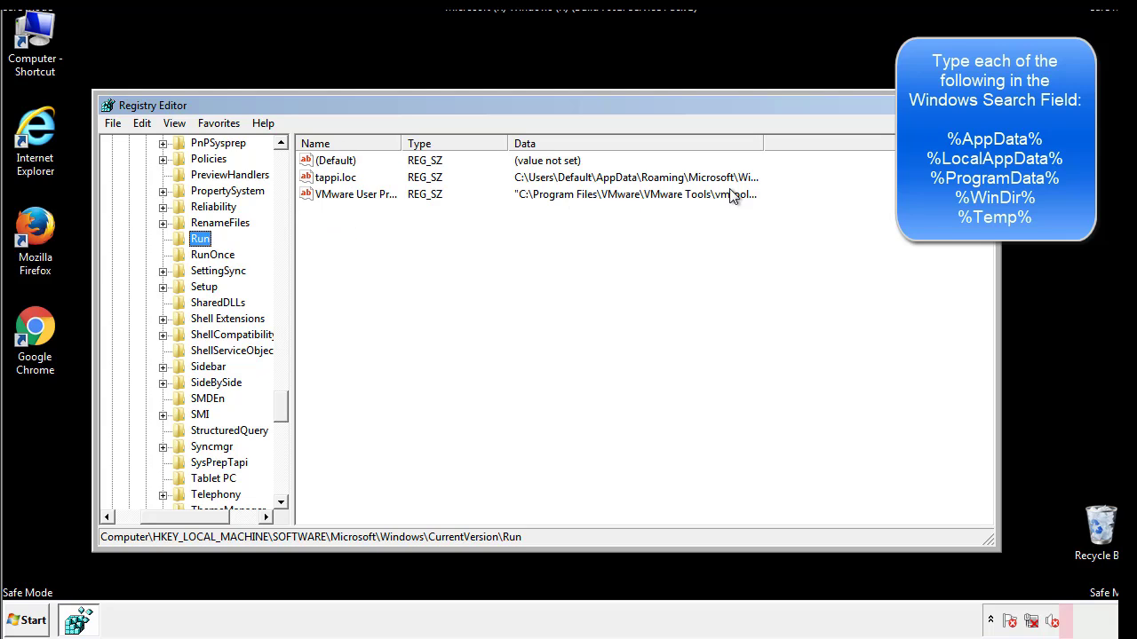
click(335, 183)
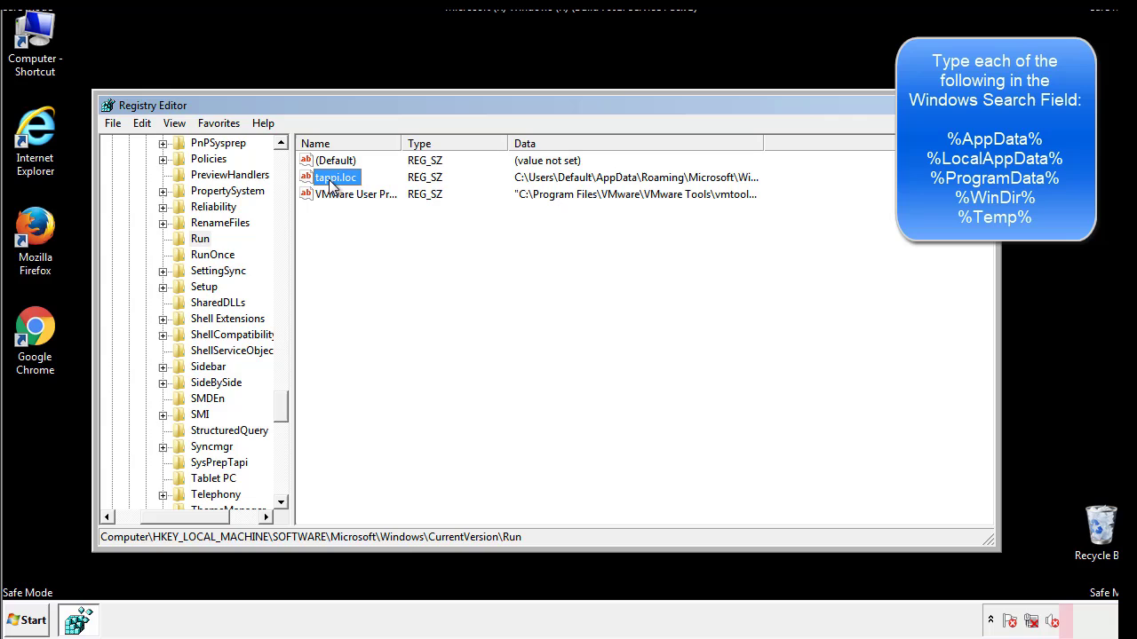
right_click(329, 180)
click(356, 230)
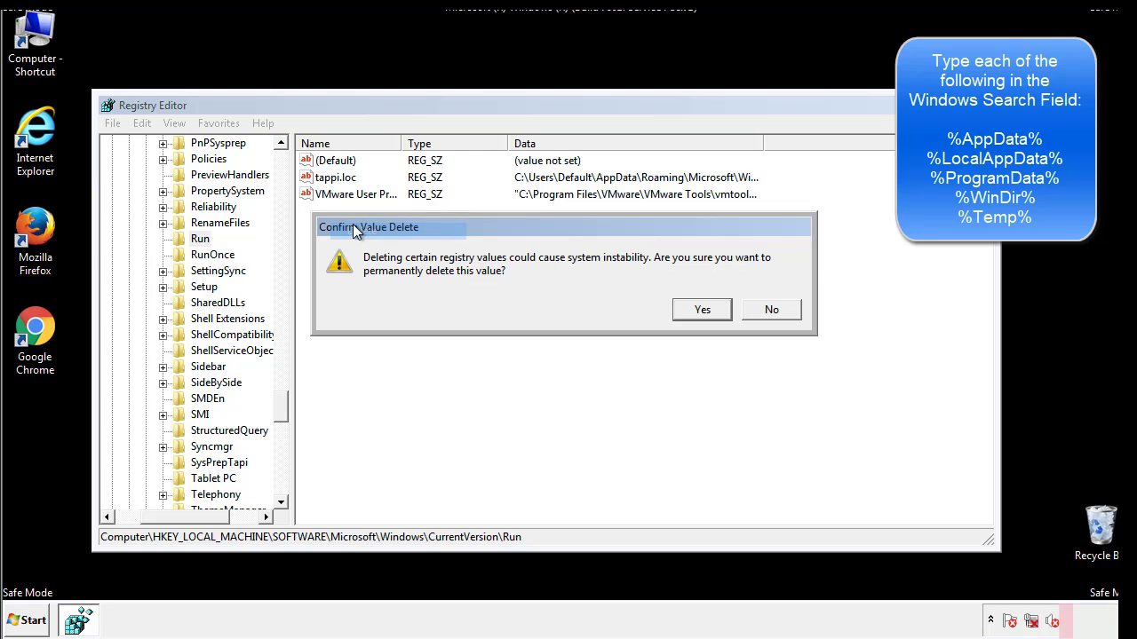
click(692, 312)
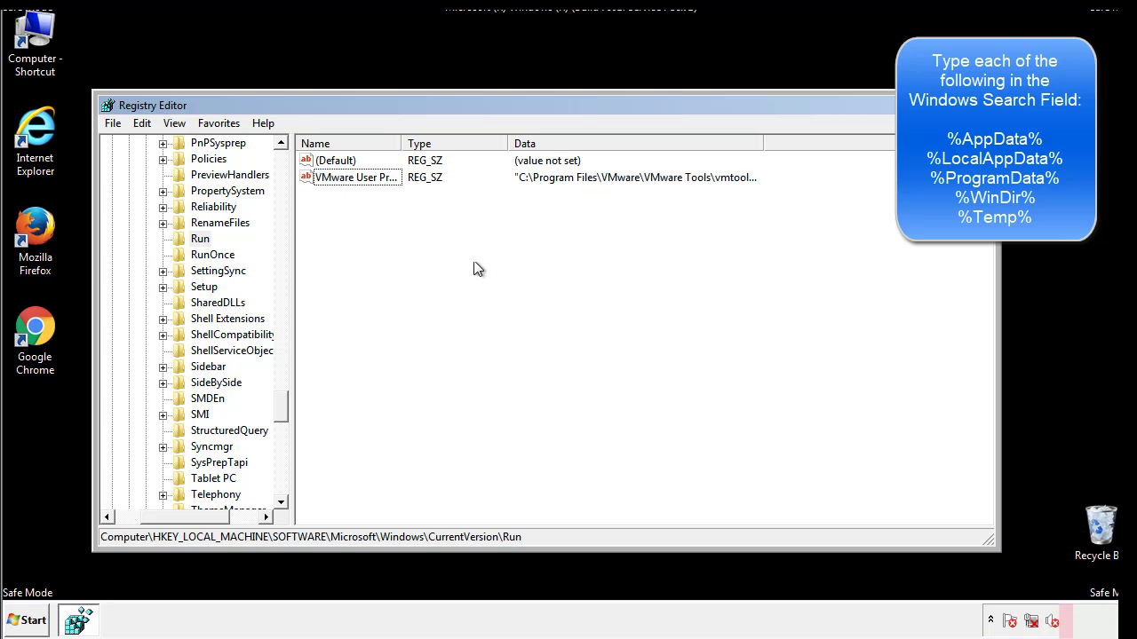
scroll(280, 409, down, 1)
drag(280, 415, 282, 485)
drag(189, 516, 138, 527)
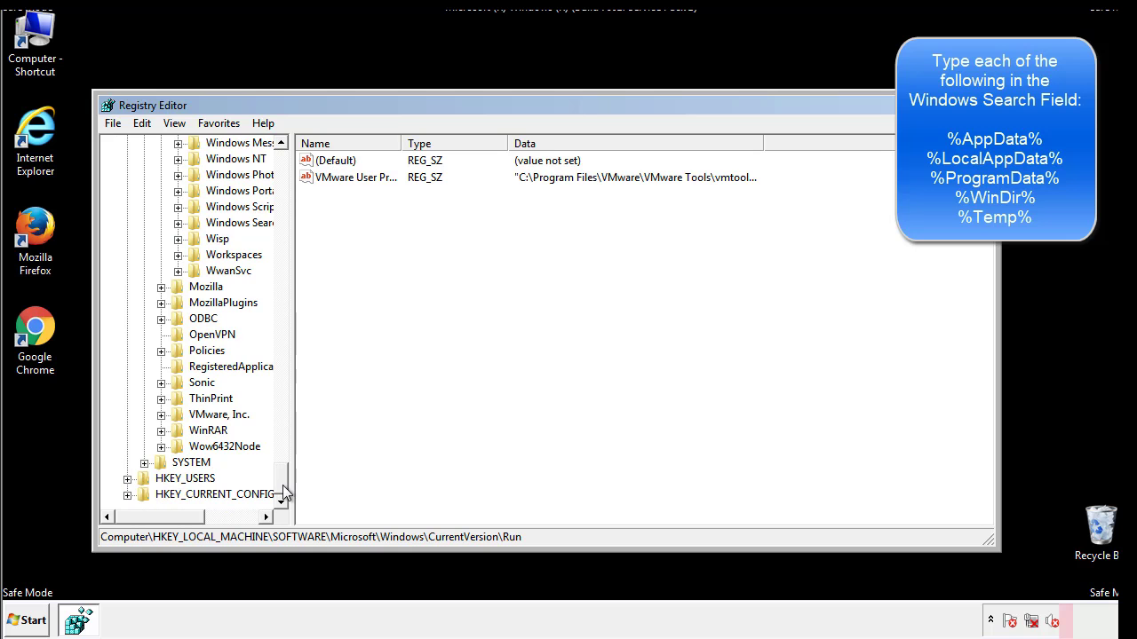
drag(284, 489, 290, 169)
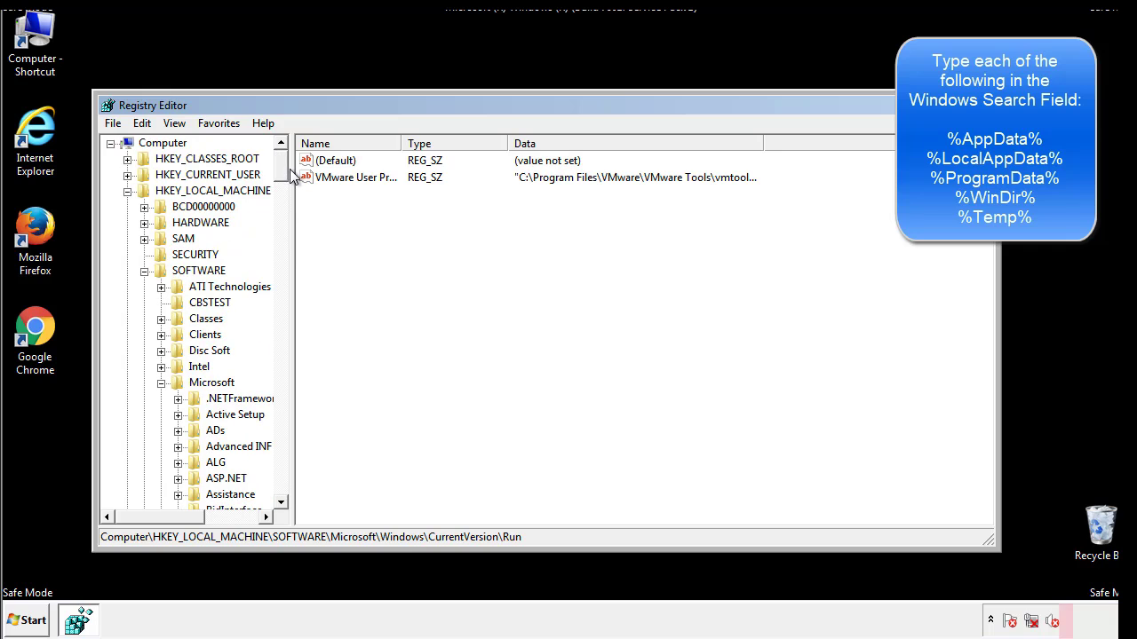
- Collapse HKLM and expand HKEY_CURRENT_USER\Software\Microsoft\Windows\CurrentVersion
click(127, 191)
click(127, 175)
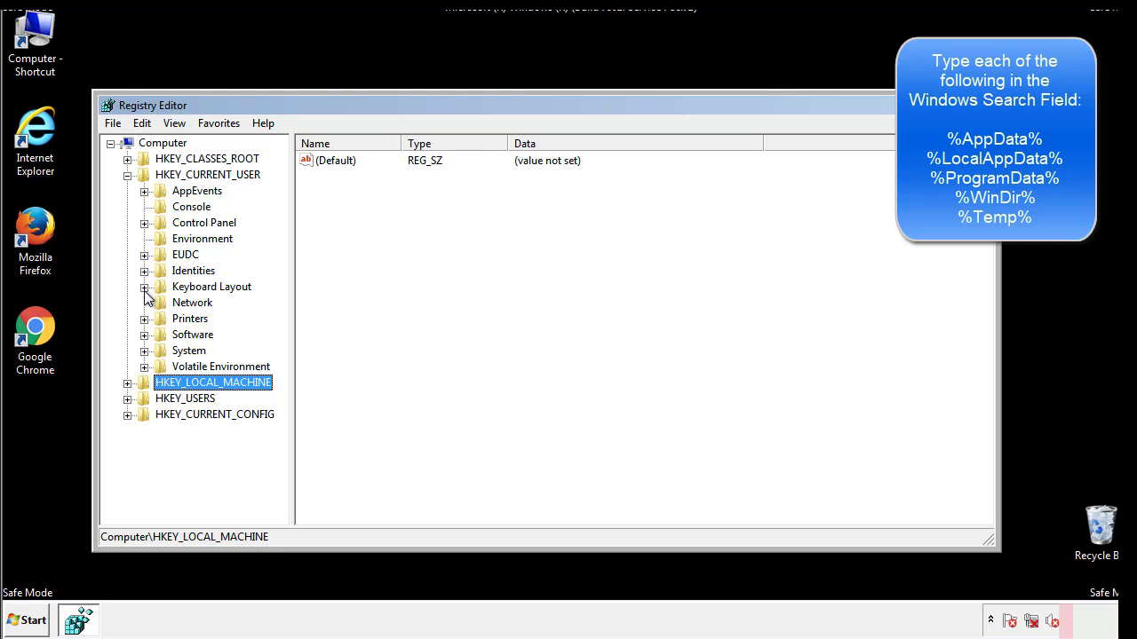
click(144, 335)
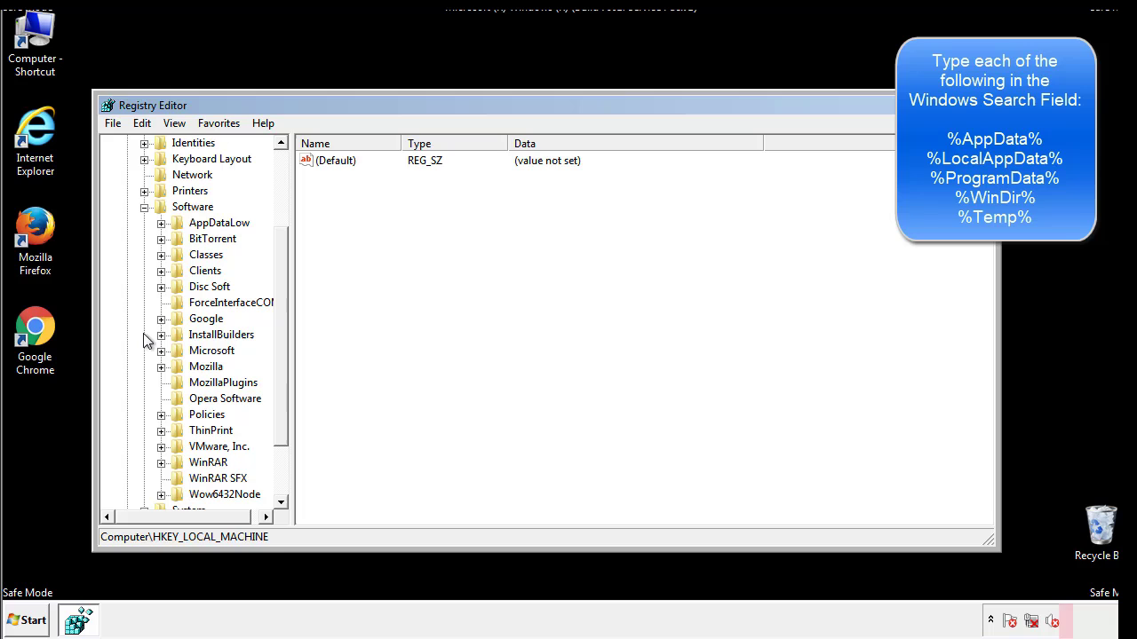
drag(279, 323, 279, 338)
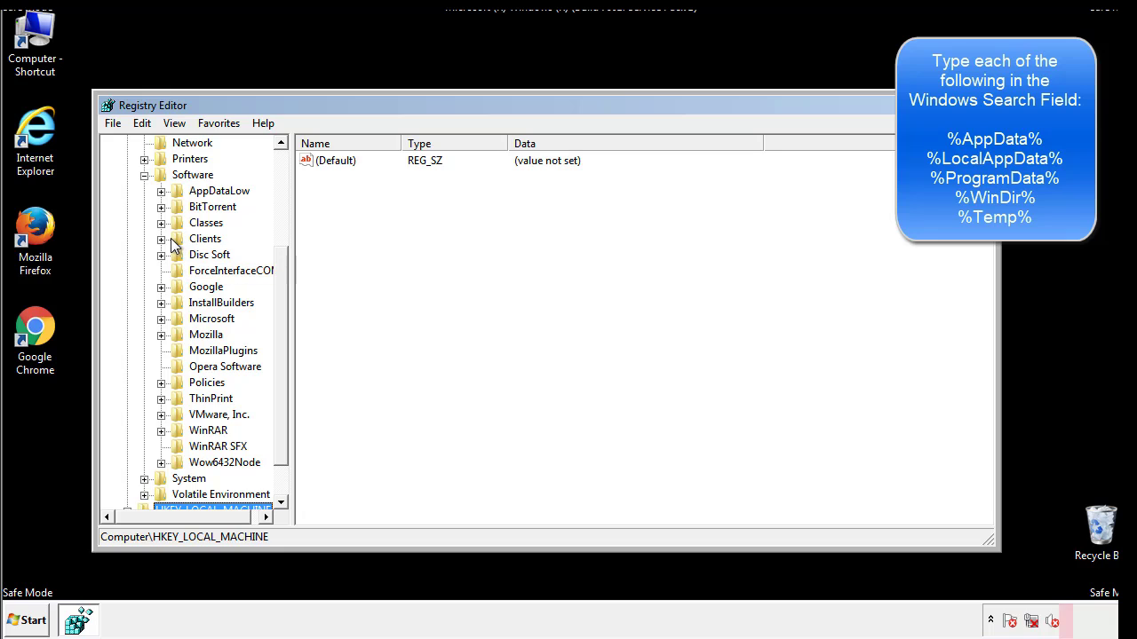
click(161, 319)
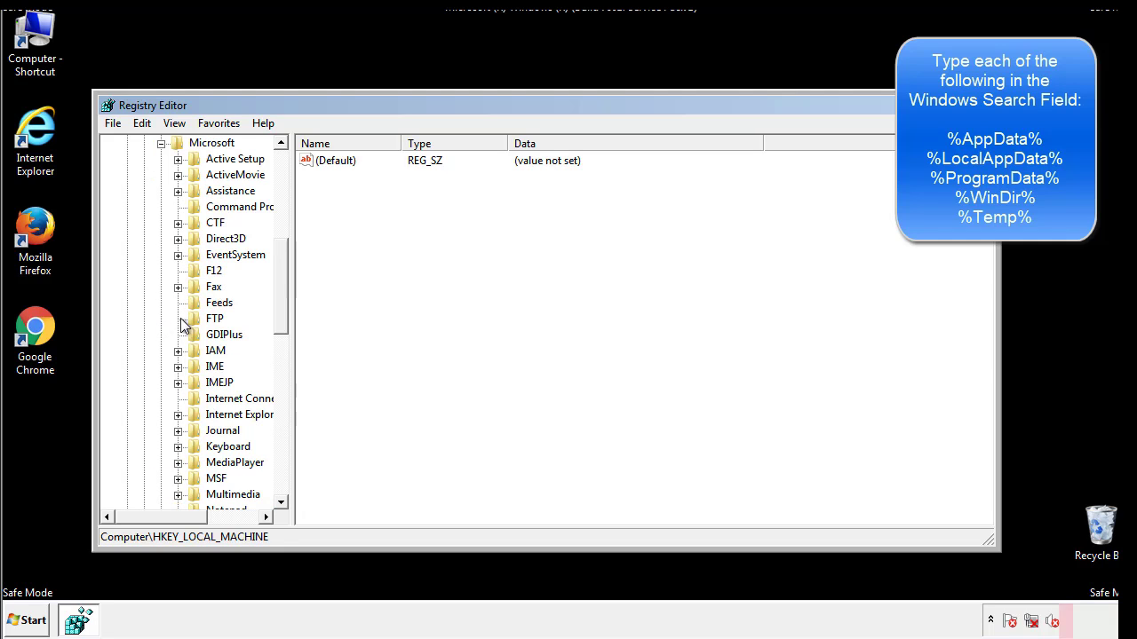
drag(279, 260, 282, 370)
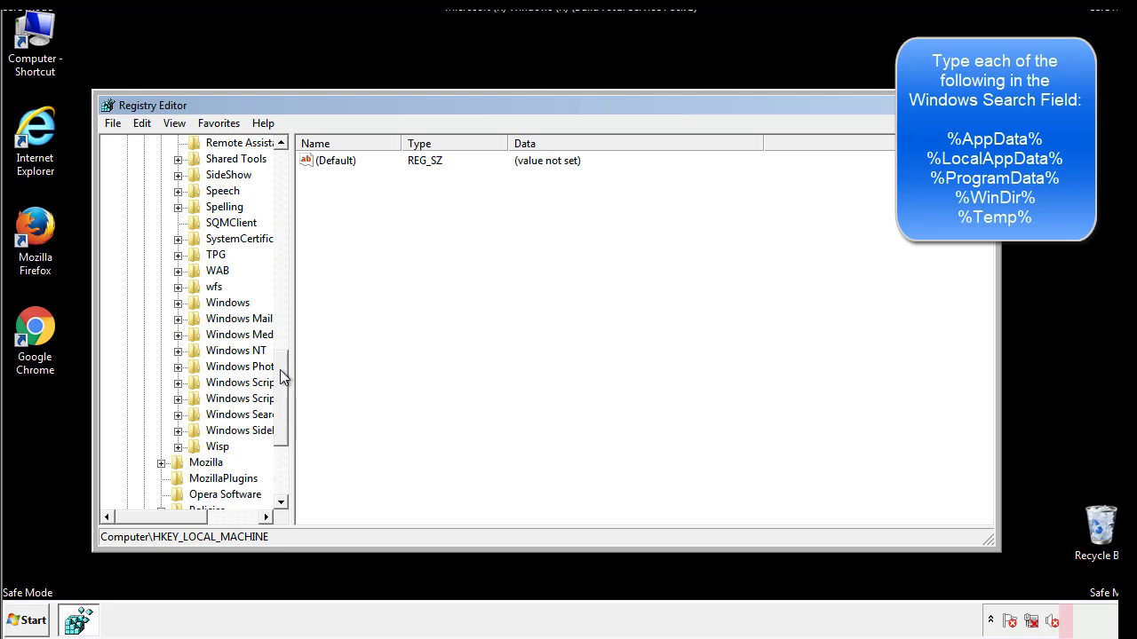
click(179, 303)
click(194, 319)
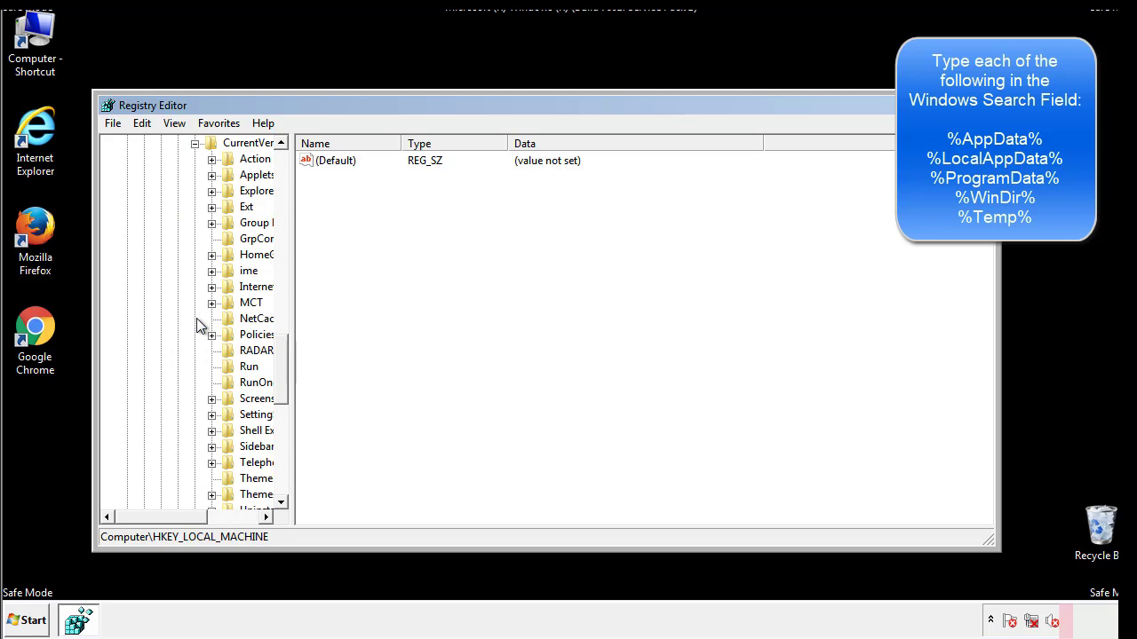
drag(173, 526, 200, 518)
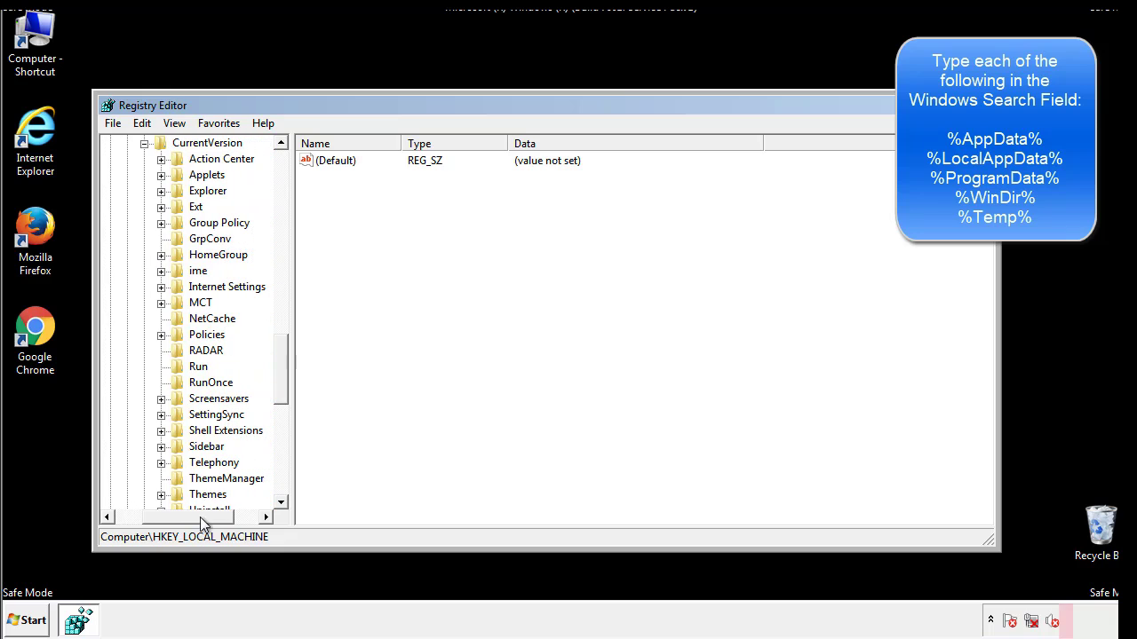
- Review the current user's Run key, holding only DAEMON Tools, then collapse Windows
click(195, 365)
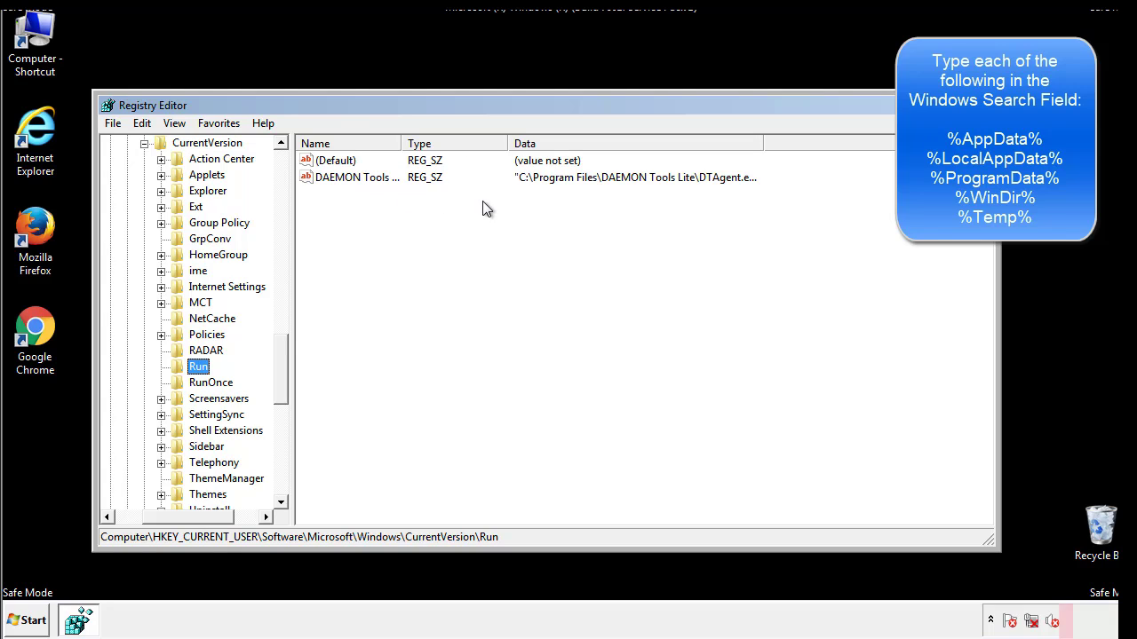
click(518, 204)
drag(189, 514, 162, 516)
drag(288, 385, 281, 370)
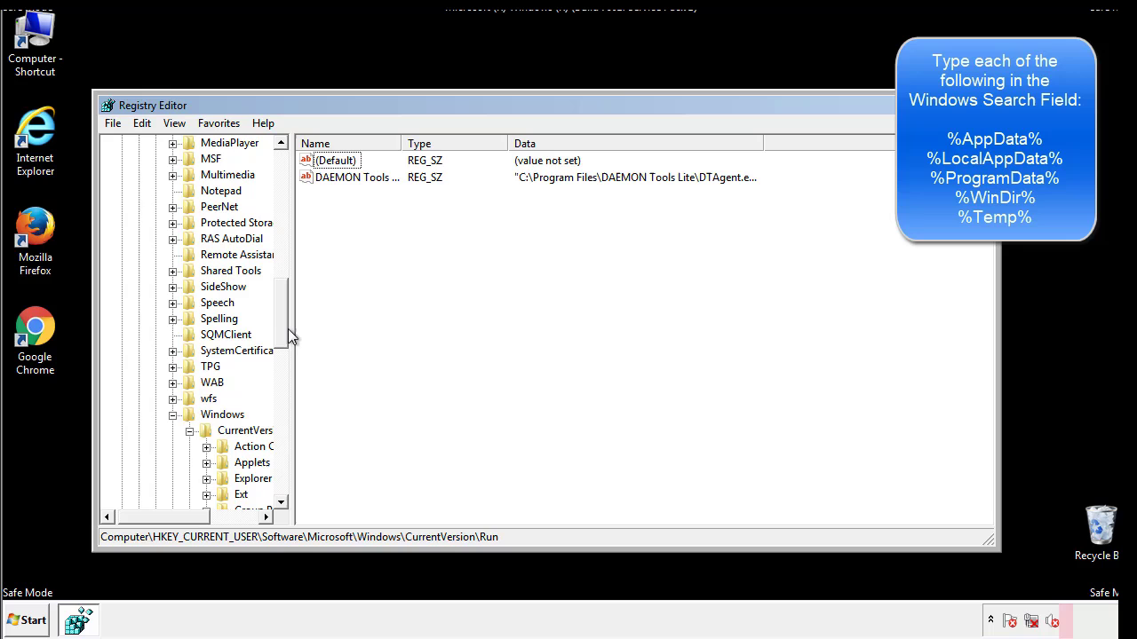
click(173, 416)
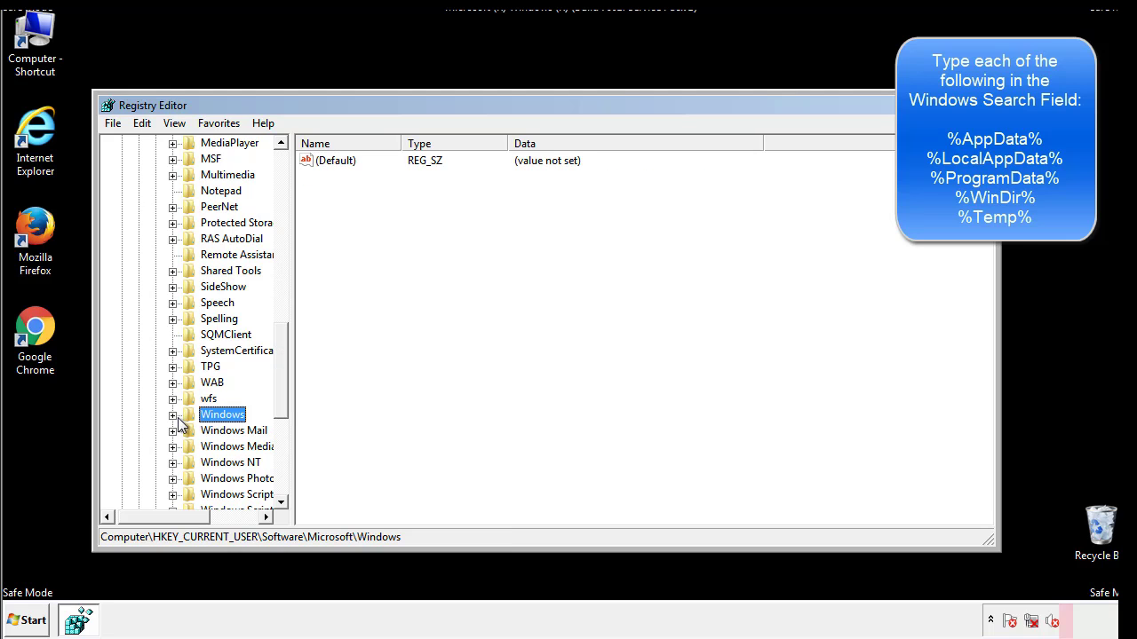
drag(285, 395, 286, 220)
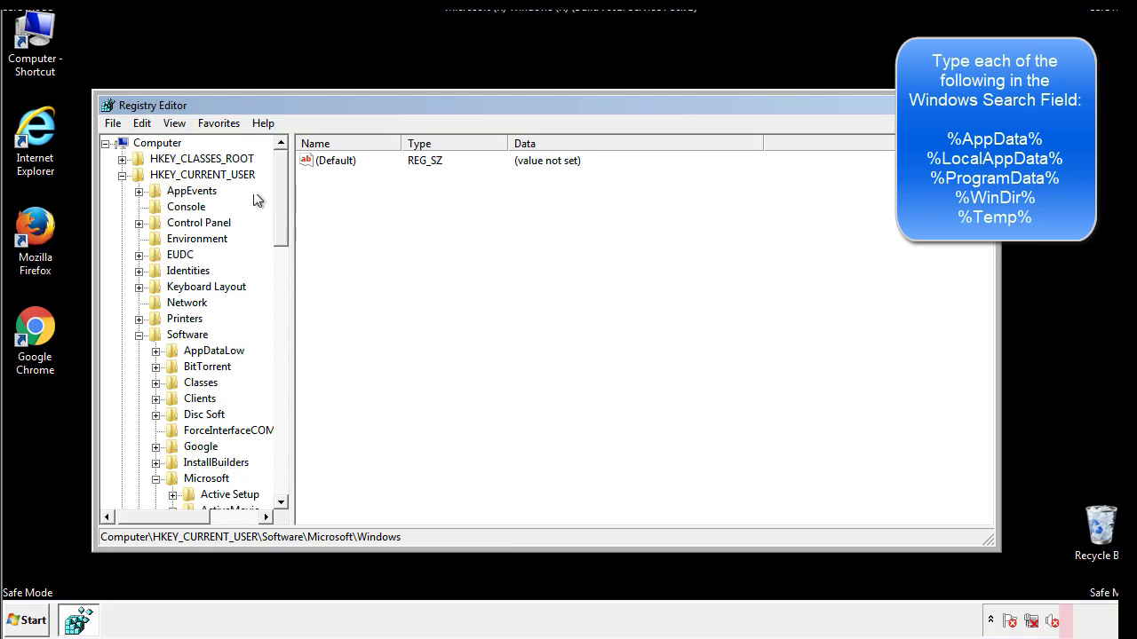
- Search the registry for '%tem' using Edit > Find
click(144, 124)
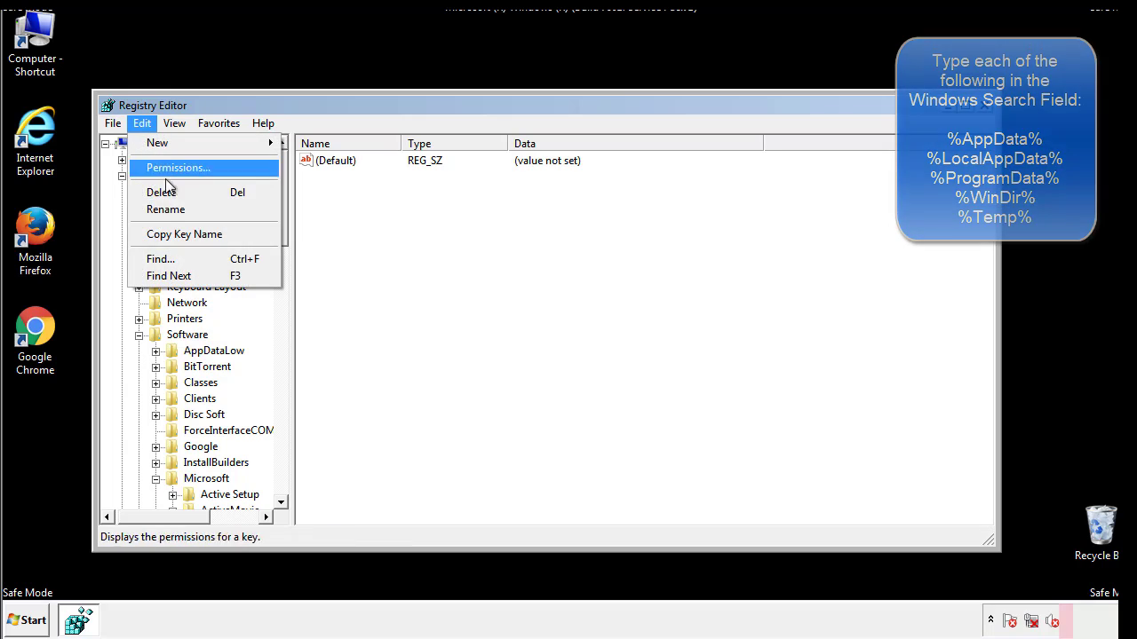
click(153, 258)
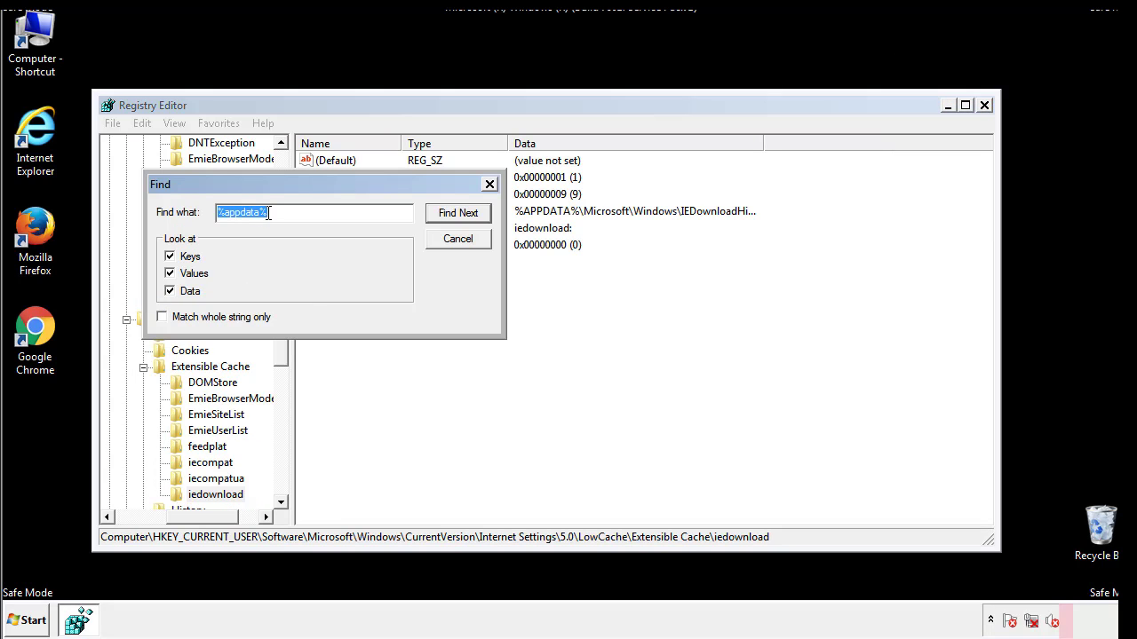
text(%temp%)
key(Return)
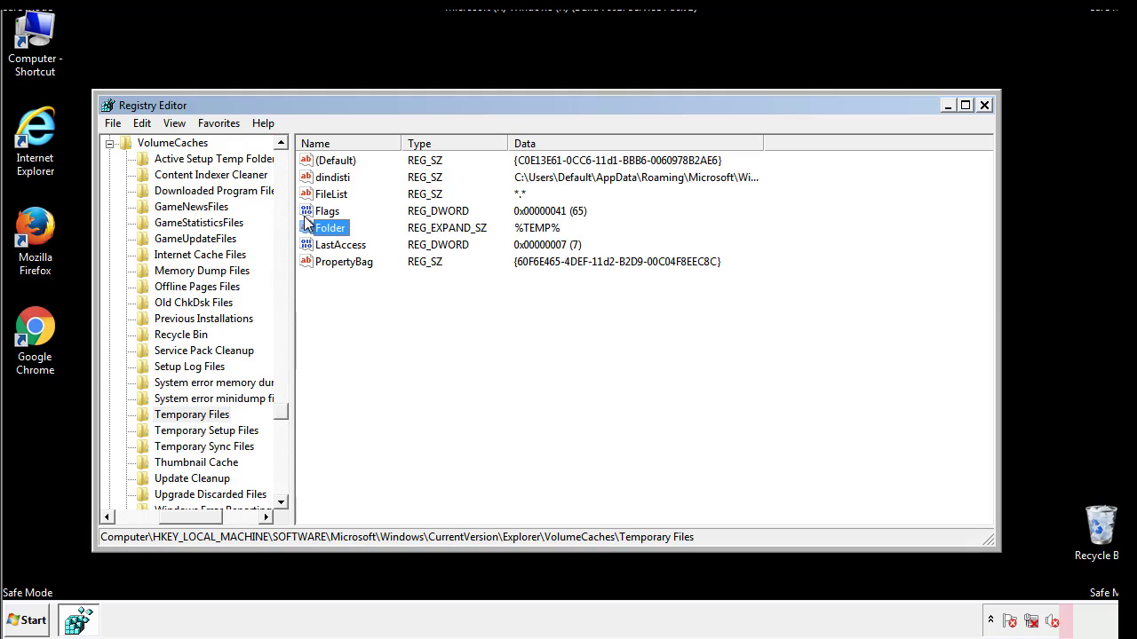
- Delete all non-default values from the Temporary Files key and close Registry Editor
click(465, 305)
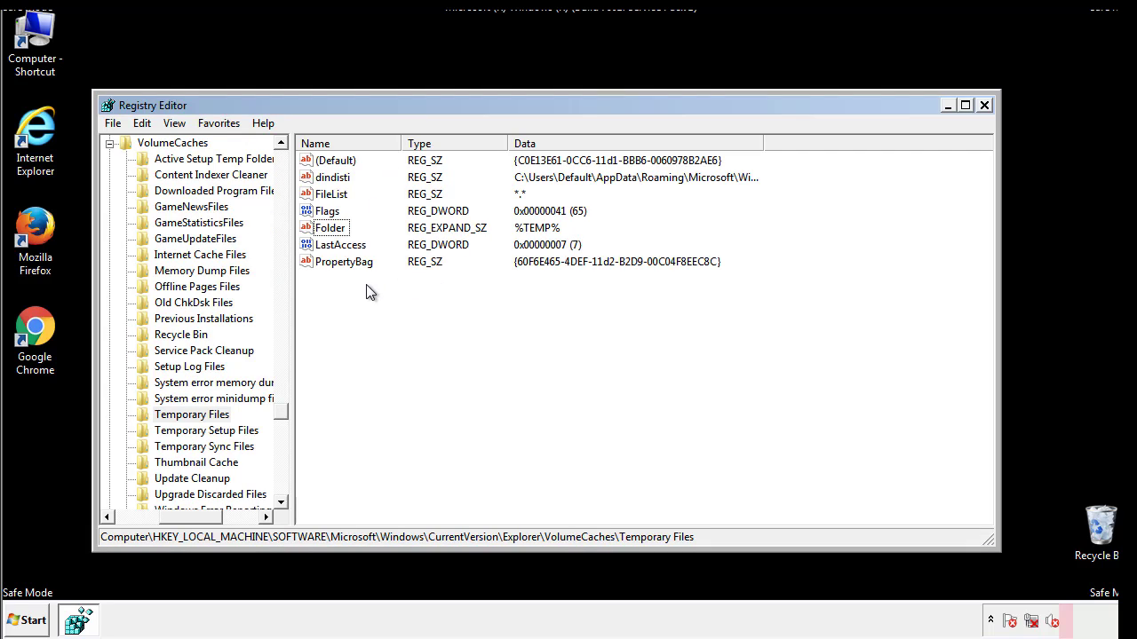
drag(365, 285, 324, 160)
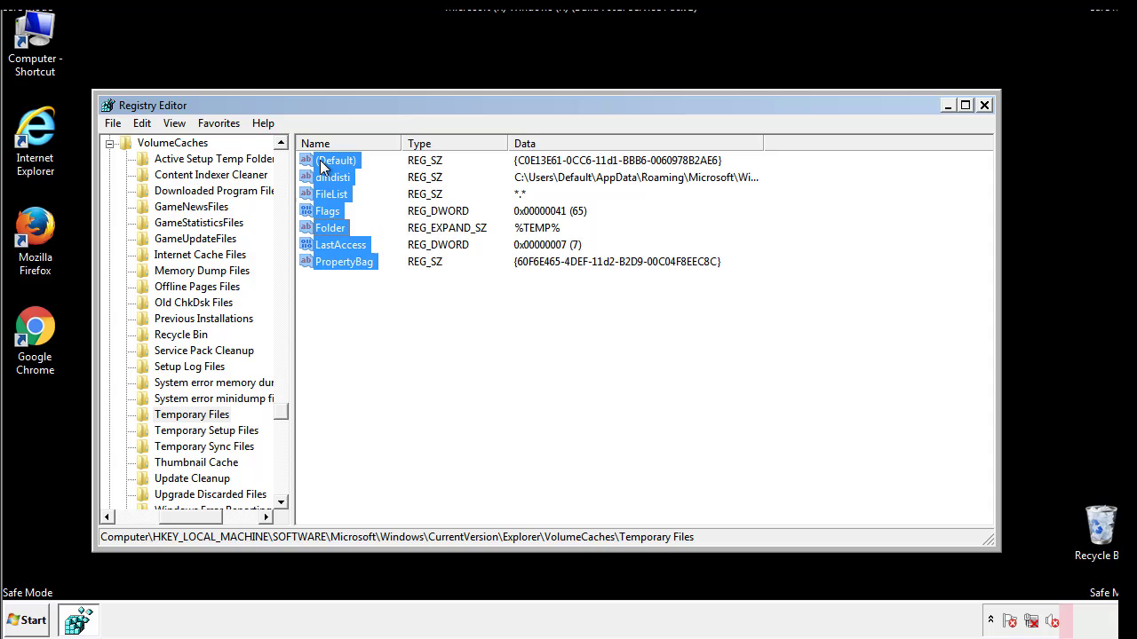
right_click(322, 166)
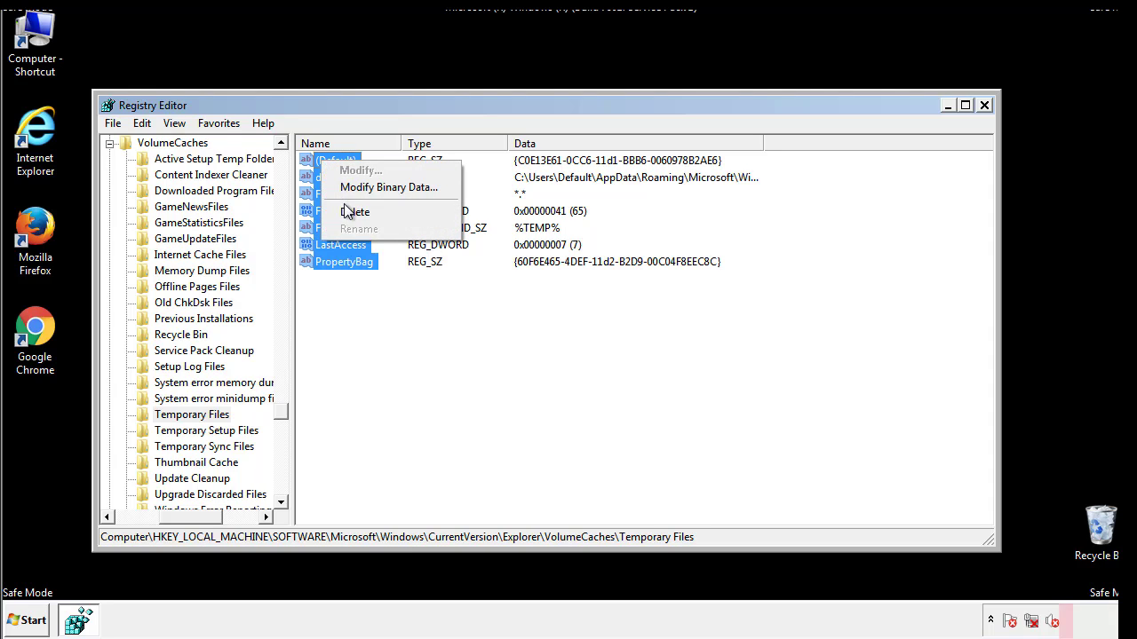
click(346, 212)
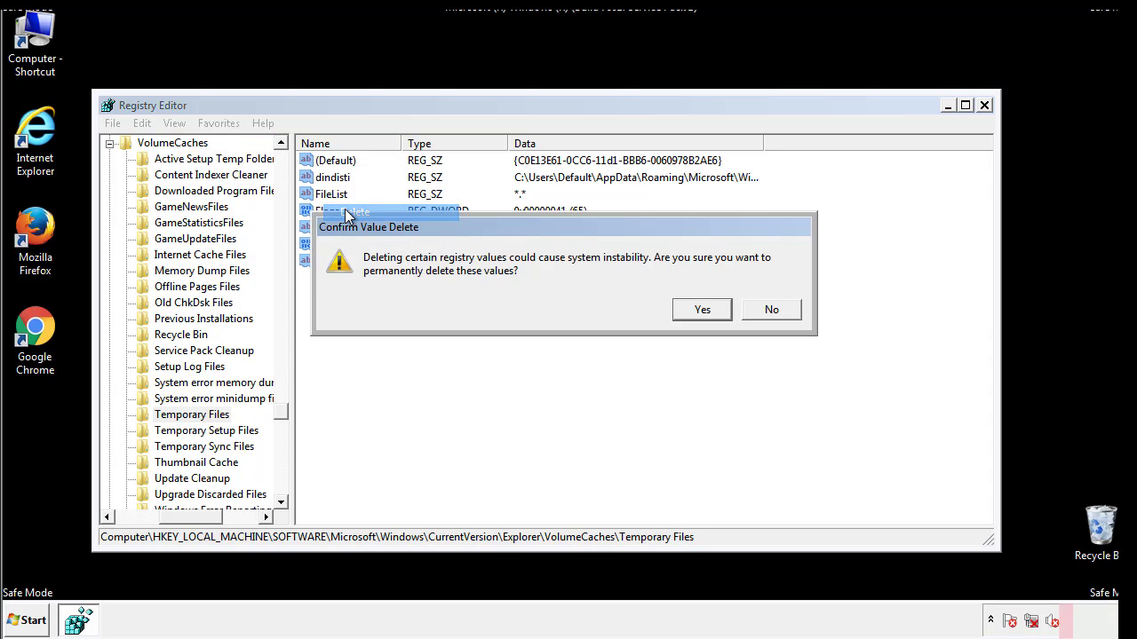
click(706, 311)
click(396, 218)
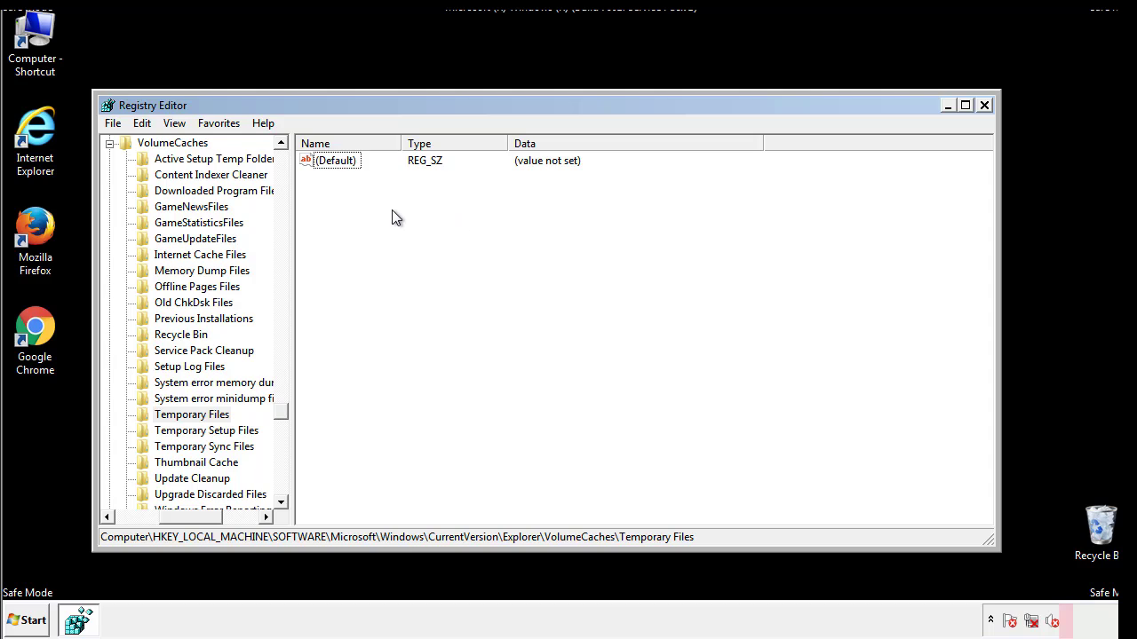
click(985, 105)
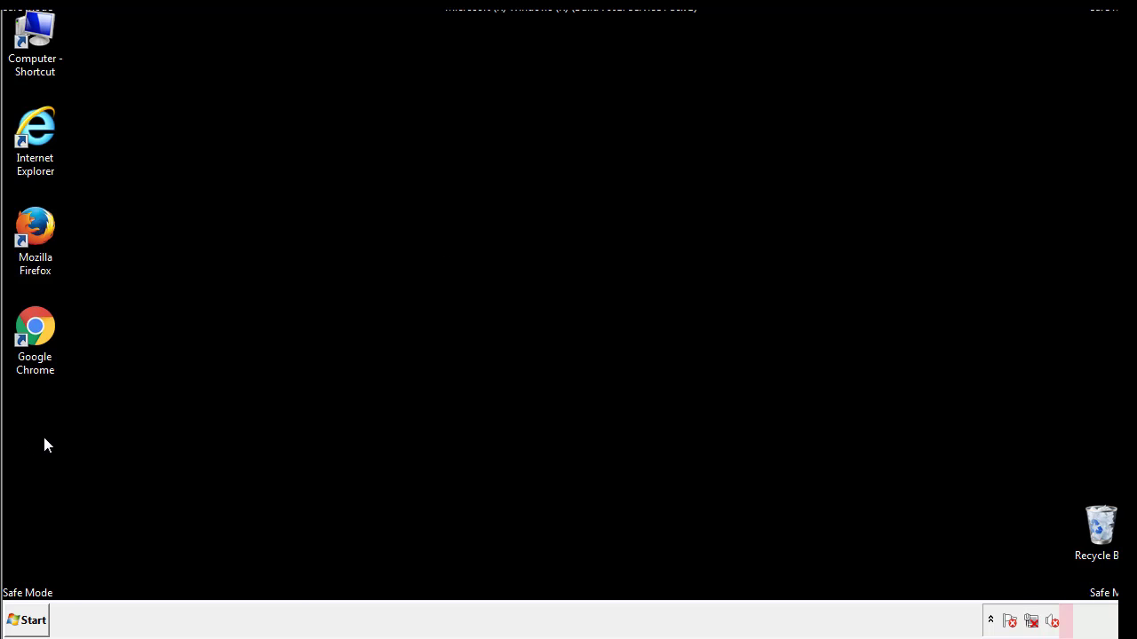
- Reopen System Configuration by searching msconfig from the Start menu
click(21, 624)
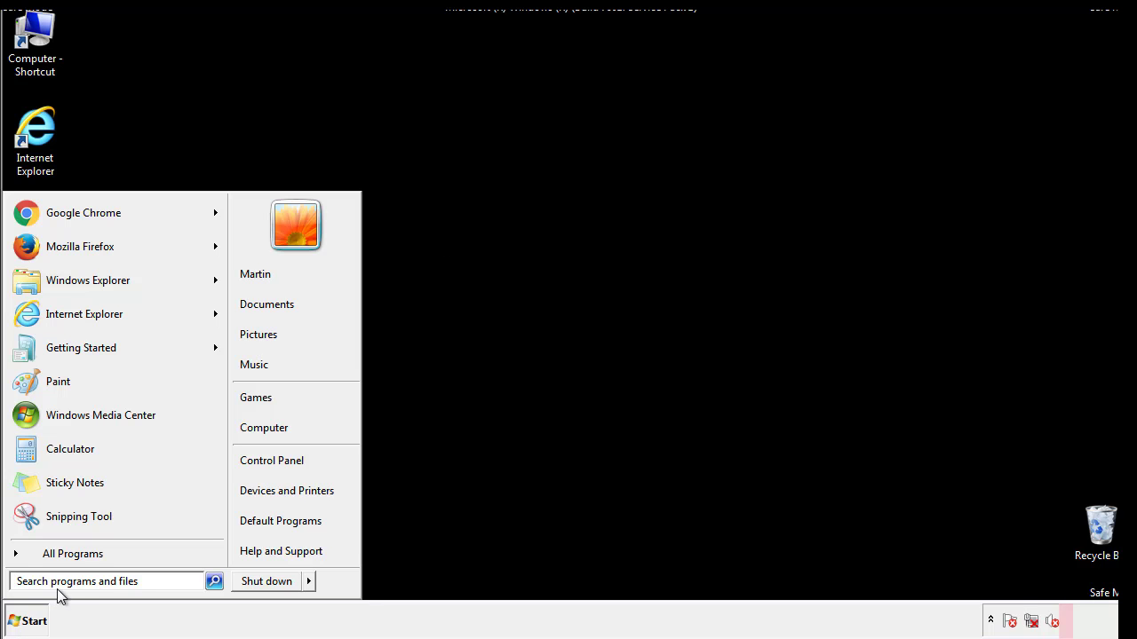
text(mscon)
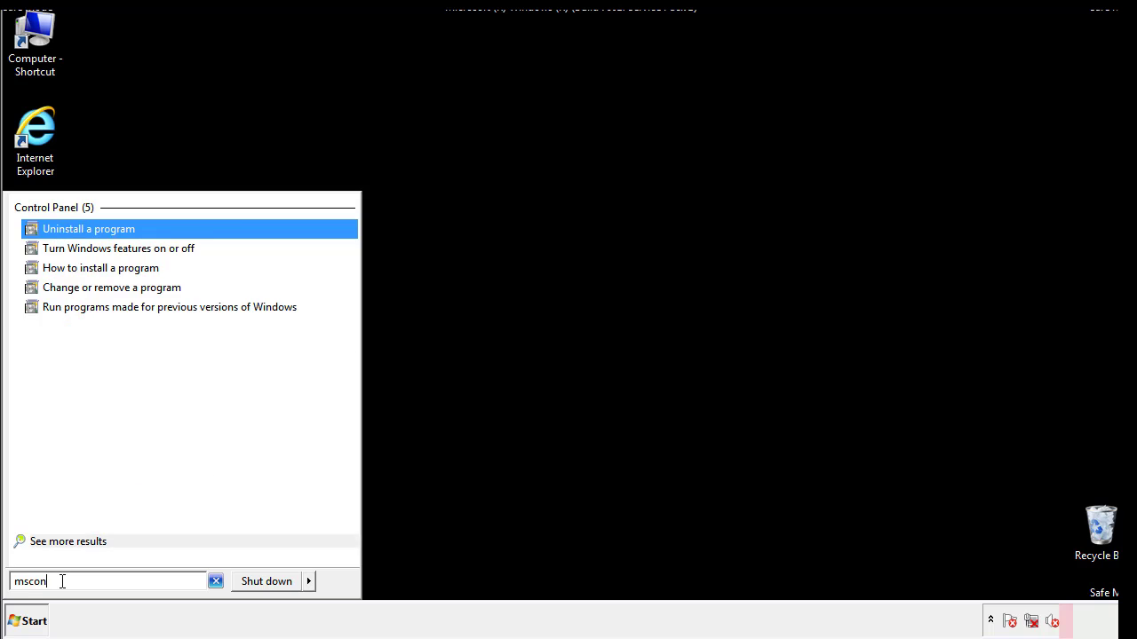
text(fig)
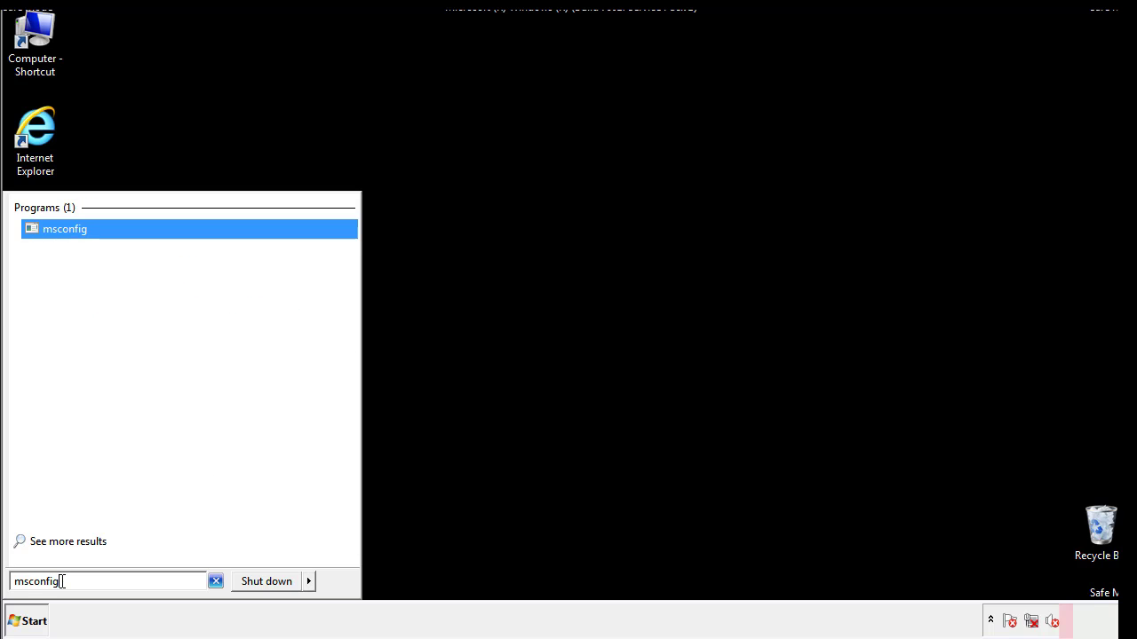
key(Return)
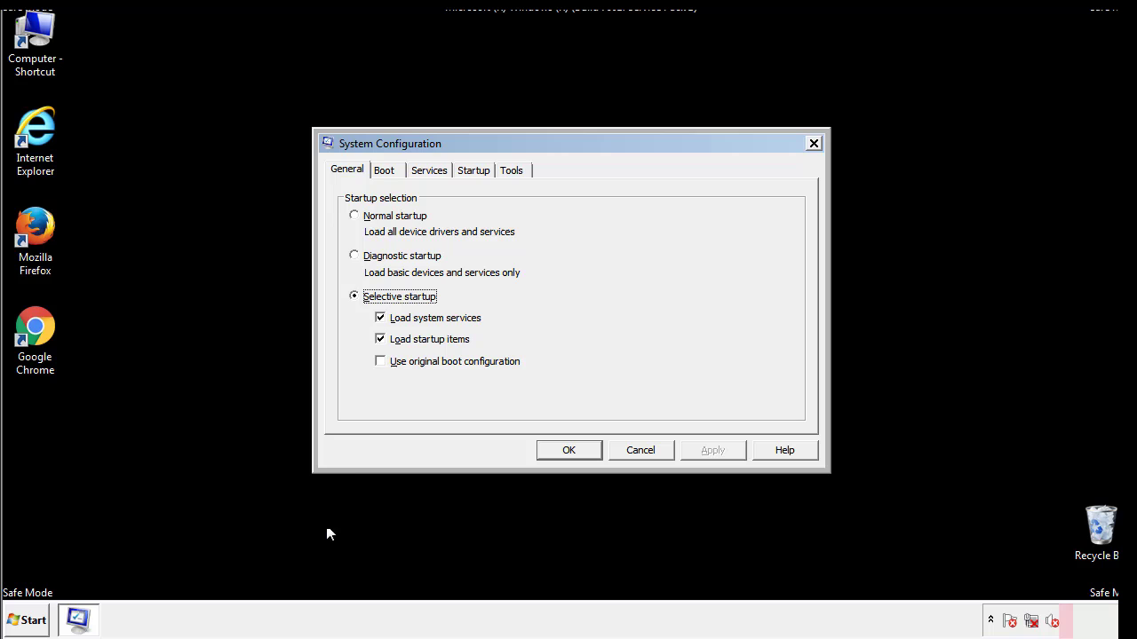
- Clear the Safe boot option on the Boot tab, apply and confirm it, then restart Windows
click(385, 170)
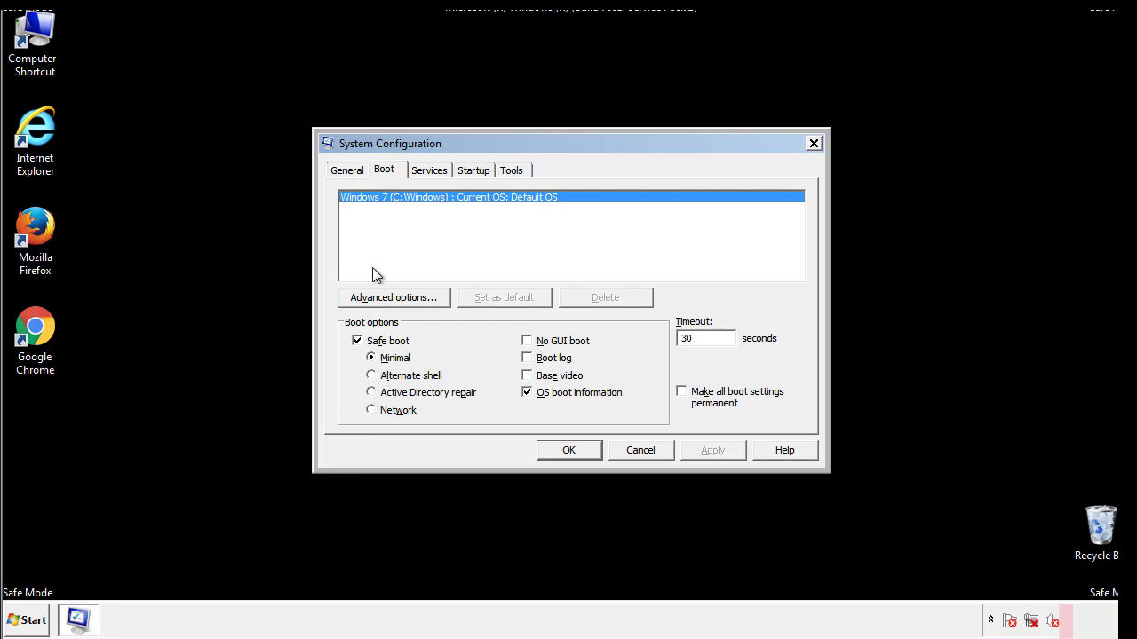
click(358, 341)
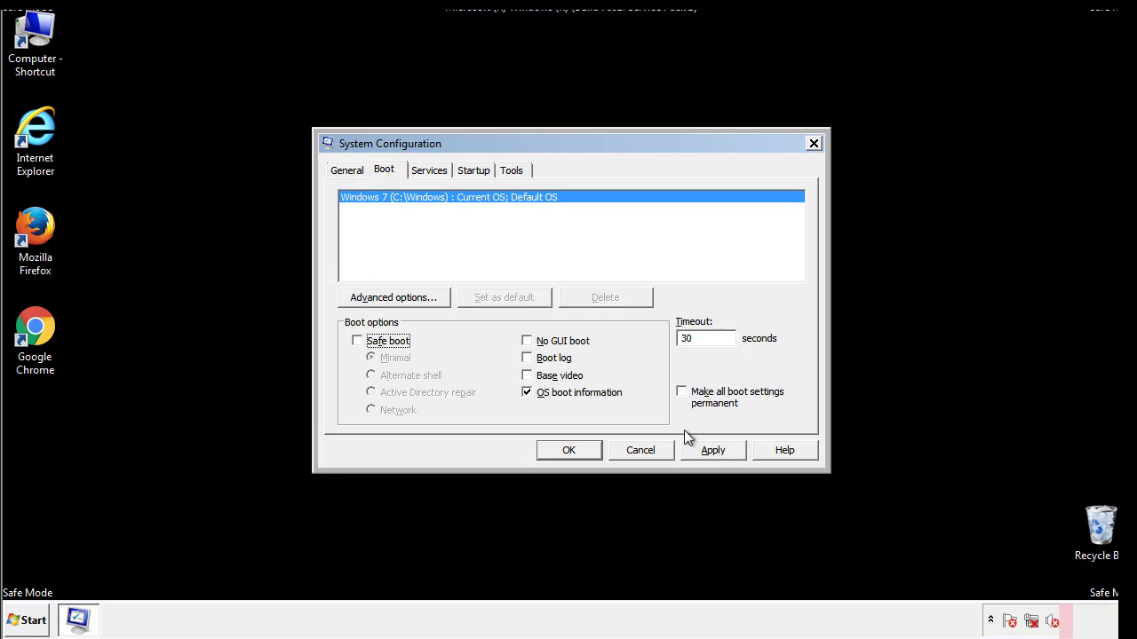
click(715, 449)
click(565, 453)
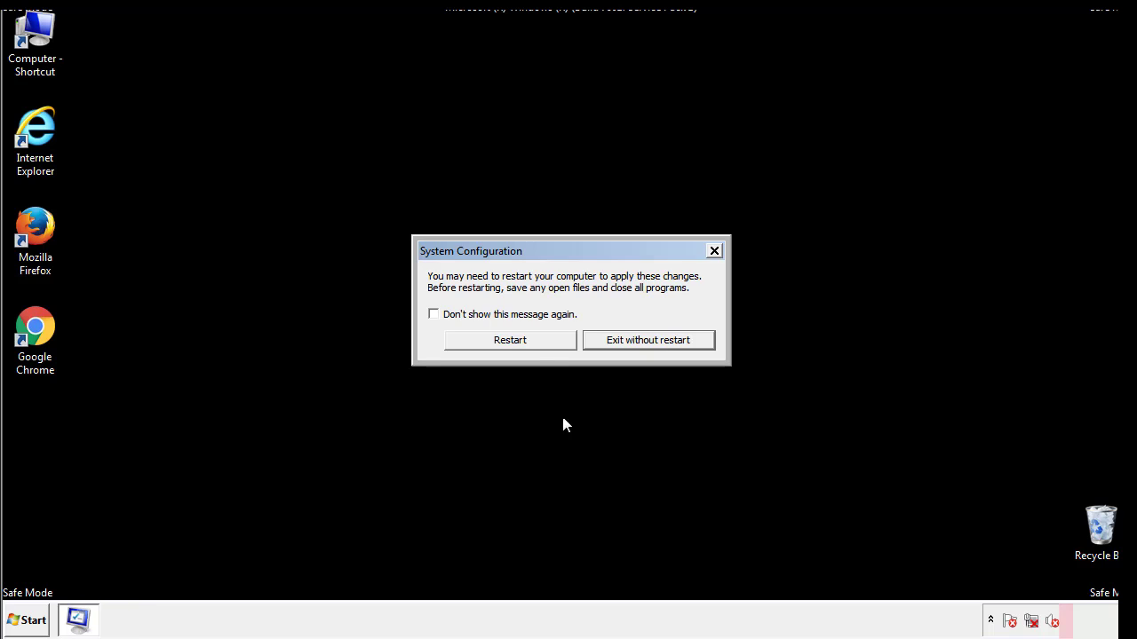
click(525, 346)
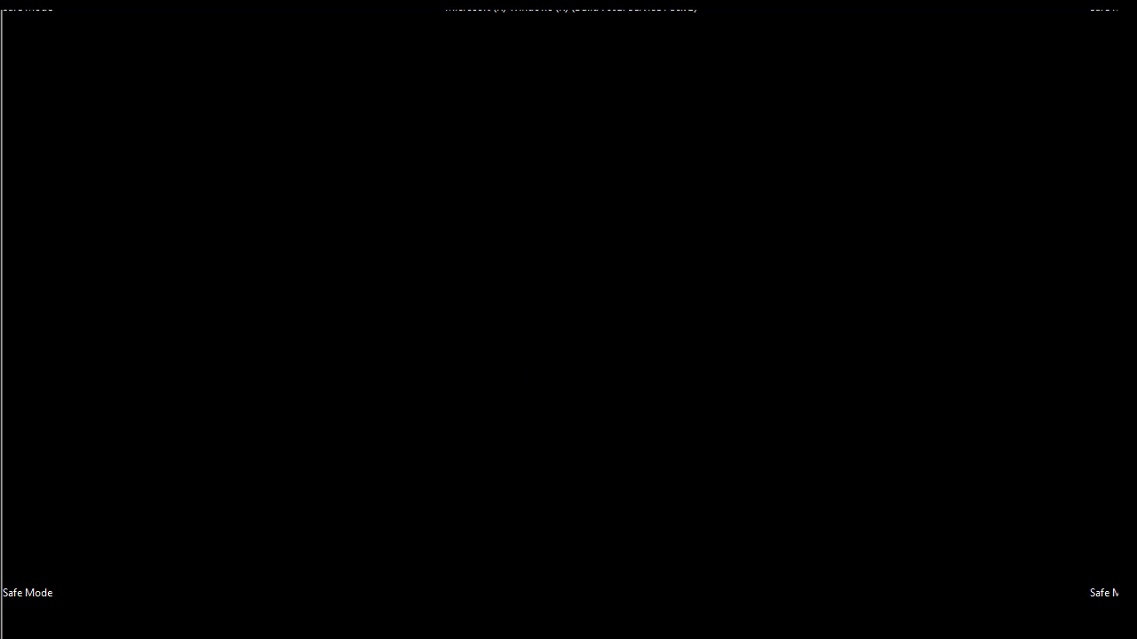